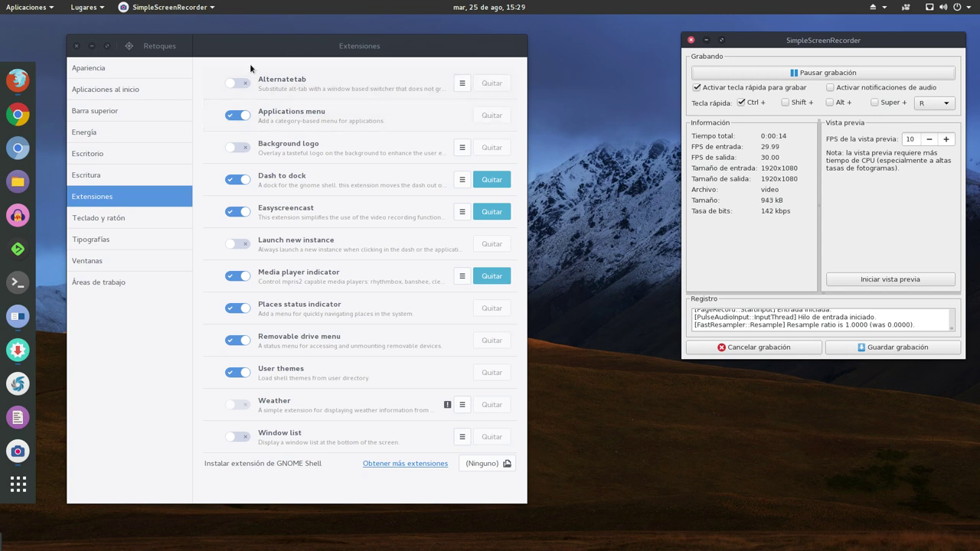
# - In Firefox, read the viewer comment about GNOME Shell extensions under the Ubuntu Mate 15.04 video, and minimize the browser
pyautogui.click(17, 80)
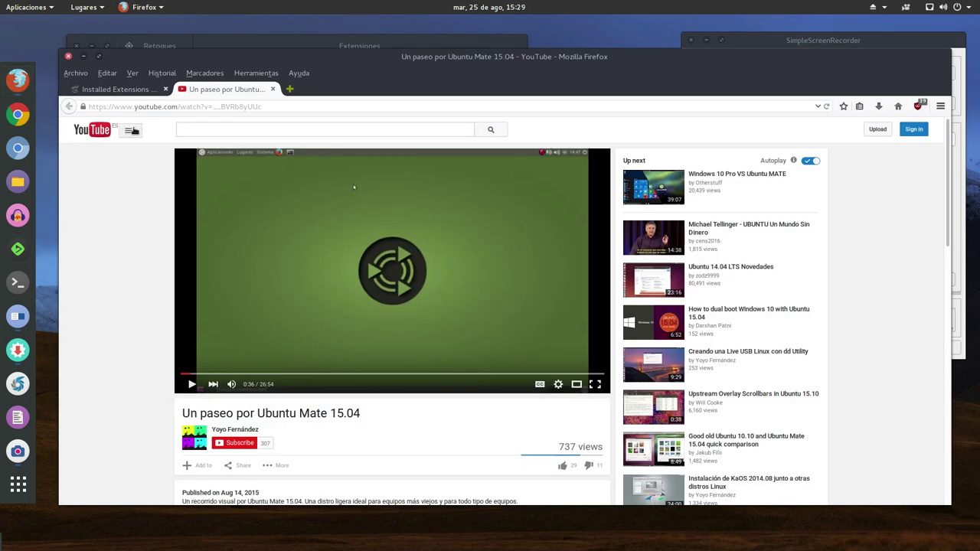
pyautogui.scroll(-3, 108, 142)
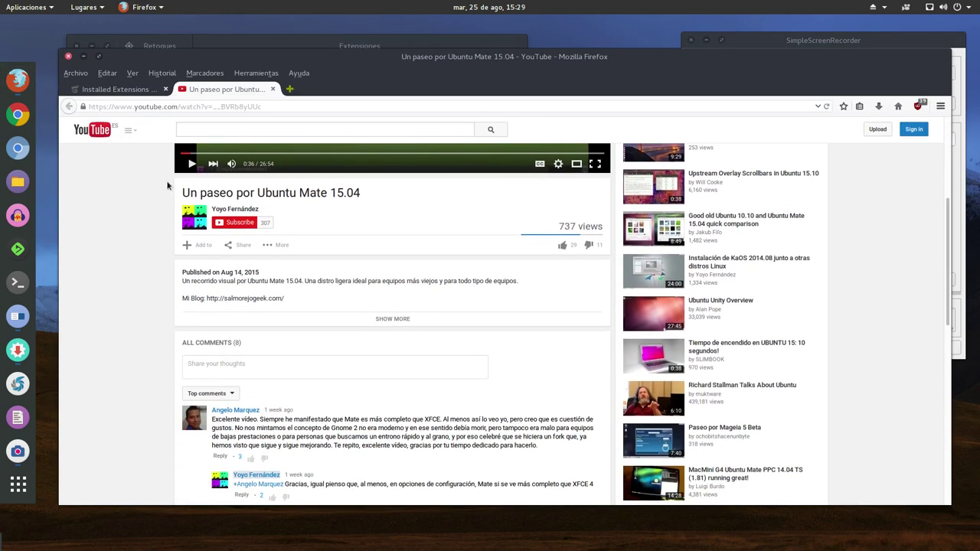
pyautogui.scroll(-5, 163, 186)
pyautogui.scroll(-3, 162, 186)
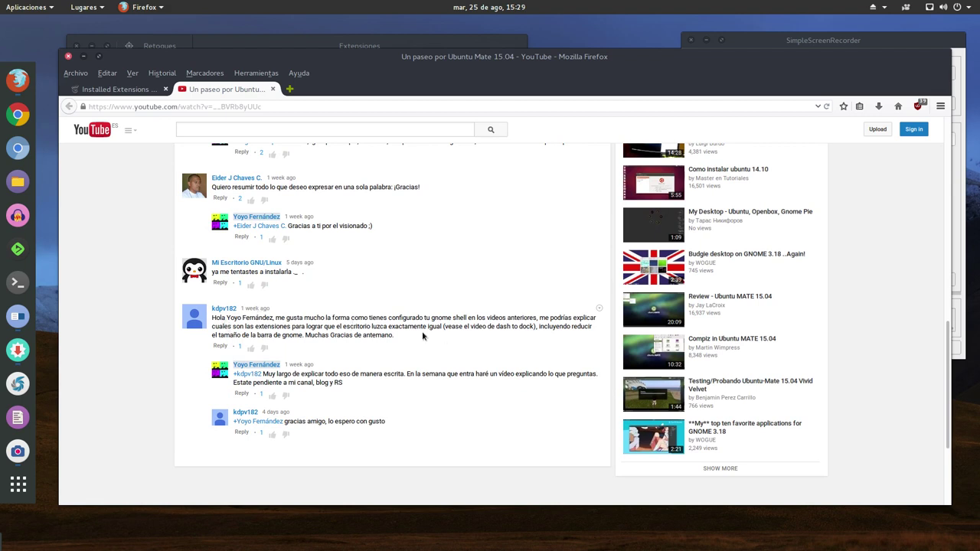
pyautogui.moveTo(426, 337); pyautogui.dragTo(320, 318)
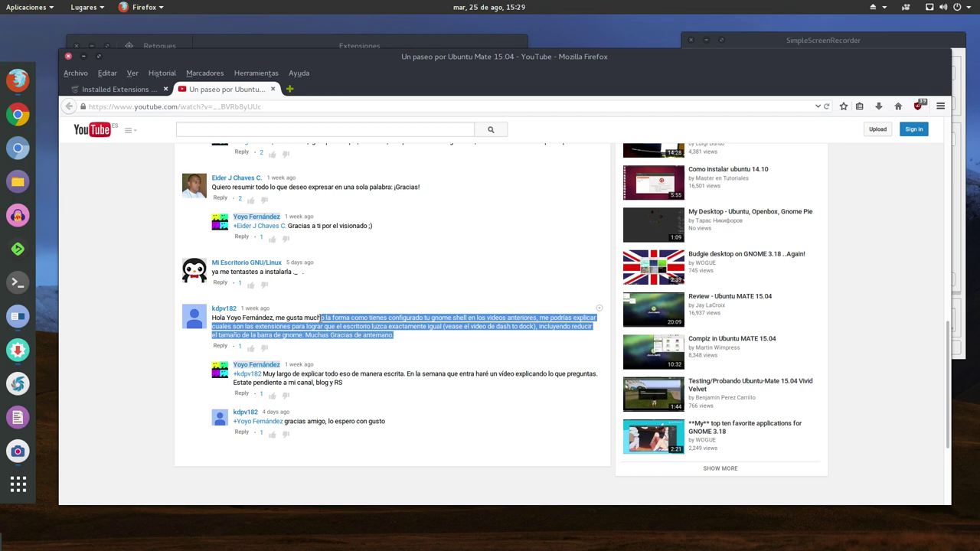
pyautogui.click(114, 264)
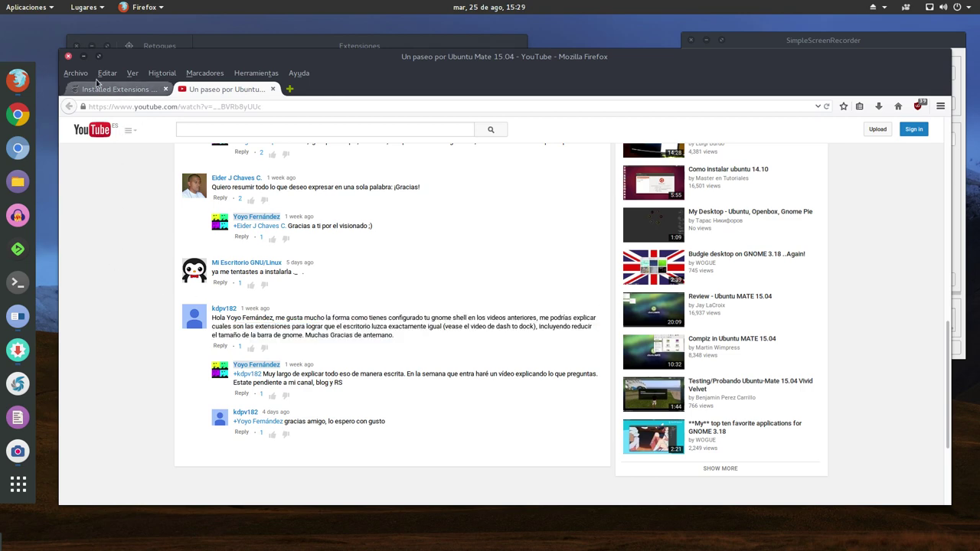
pyautogui.click(83, 58)
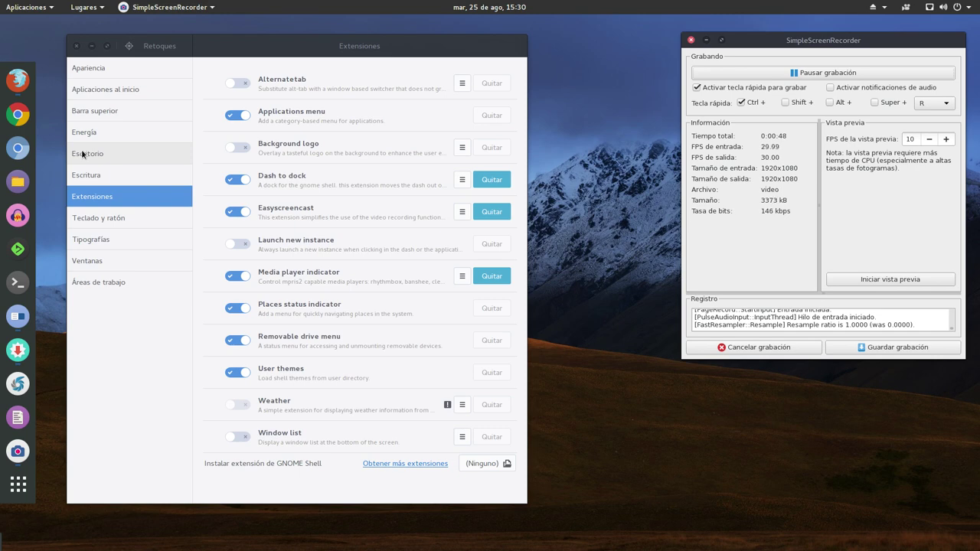
# - Switch to Yum Extender, look through the gnome-shell-extension package list from start to end, and minimize the window
pyautogui.click(18, 383)
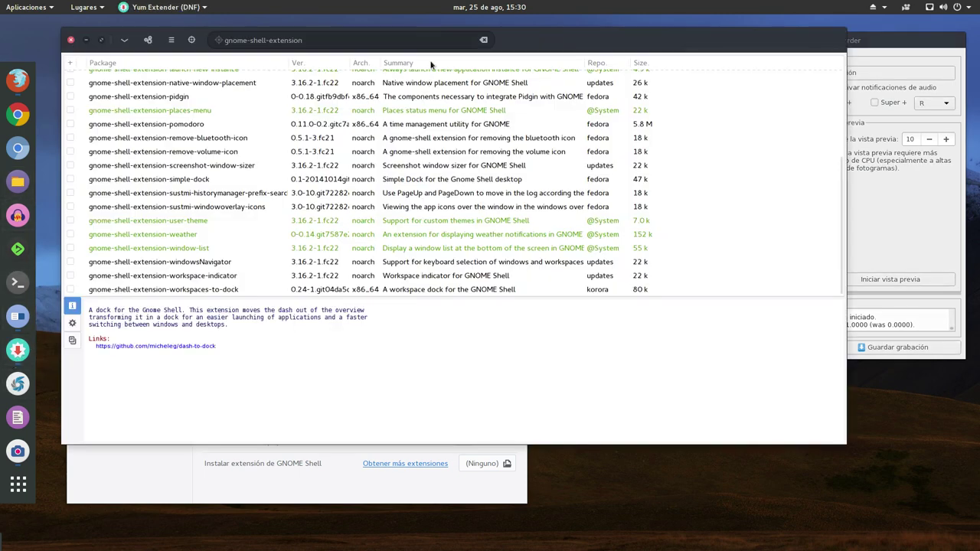
pyautogui.moveTo(553, 35); pyautogui.dragTo(583, 61)
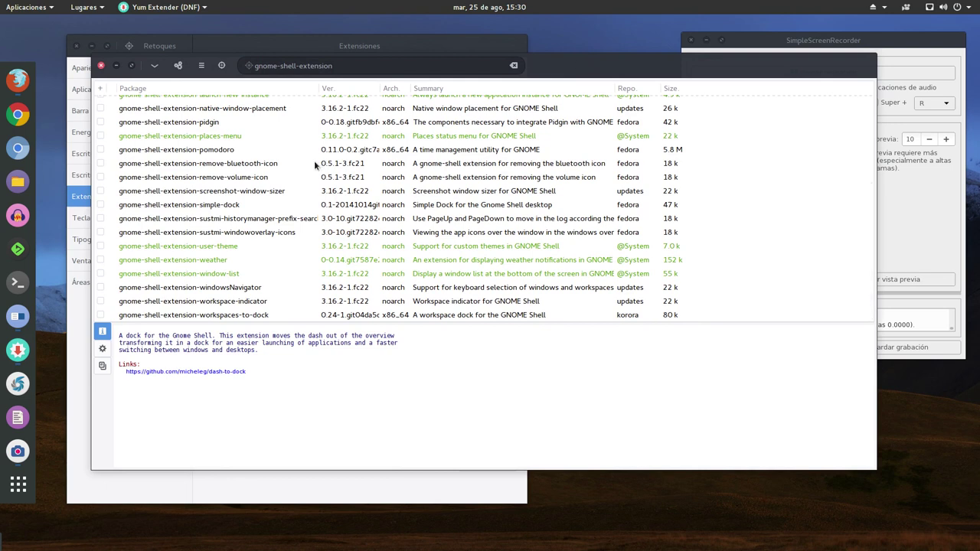
pyautogui.scroll(3, 249, 190)
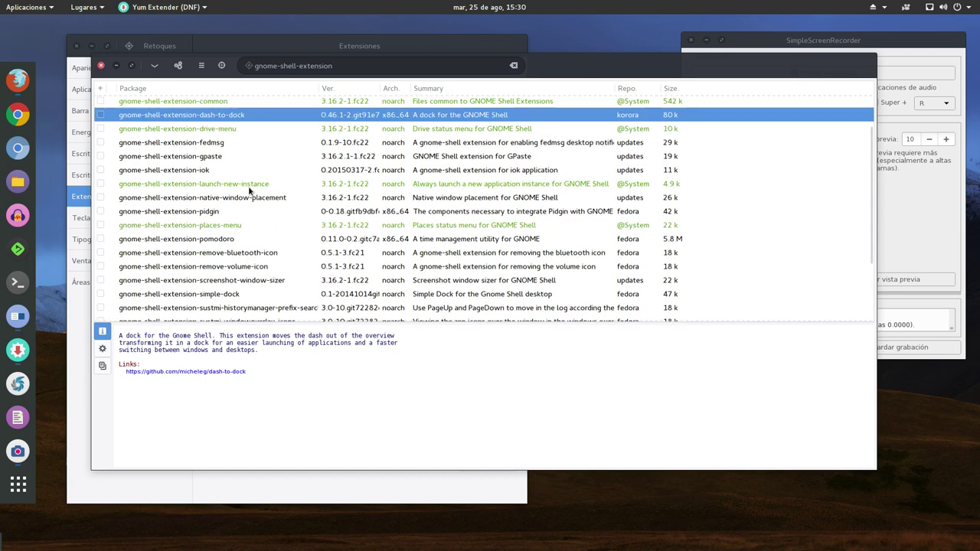
pyautogui.scroll(2, 249, 190)
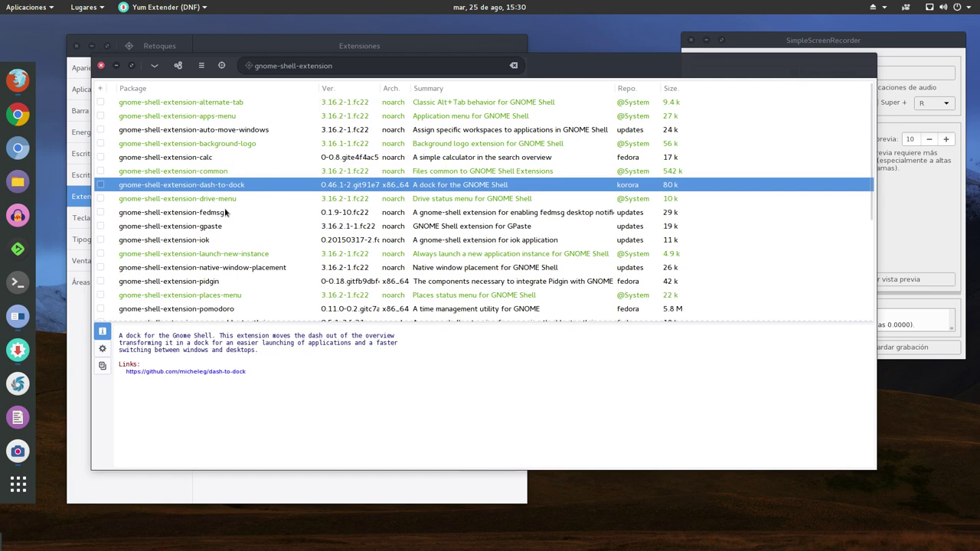
pyautogui.scroll(-2, 225, 206)
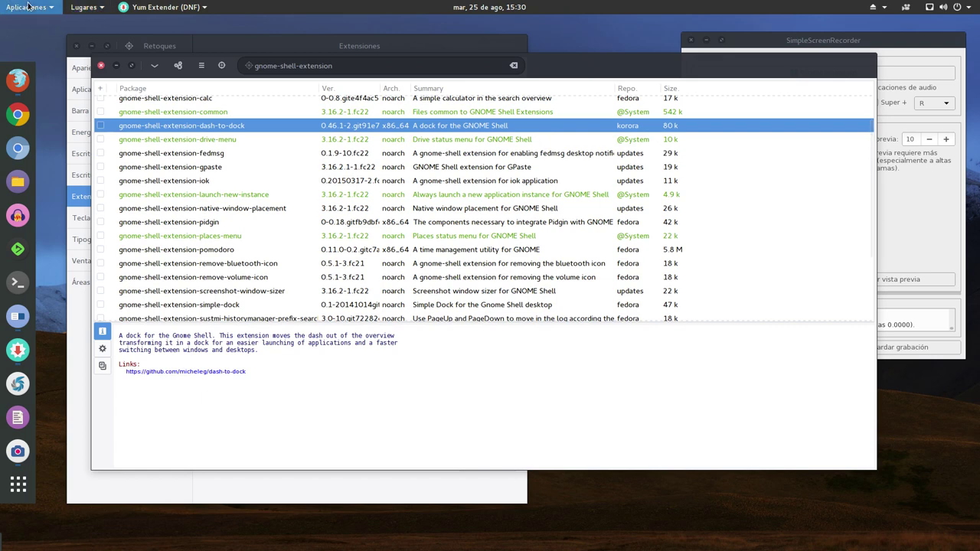
pyautogui.scroll(-4, 197, 212)
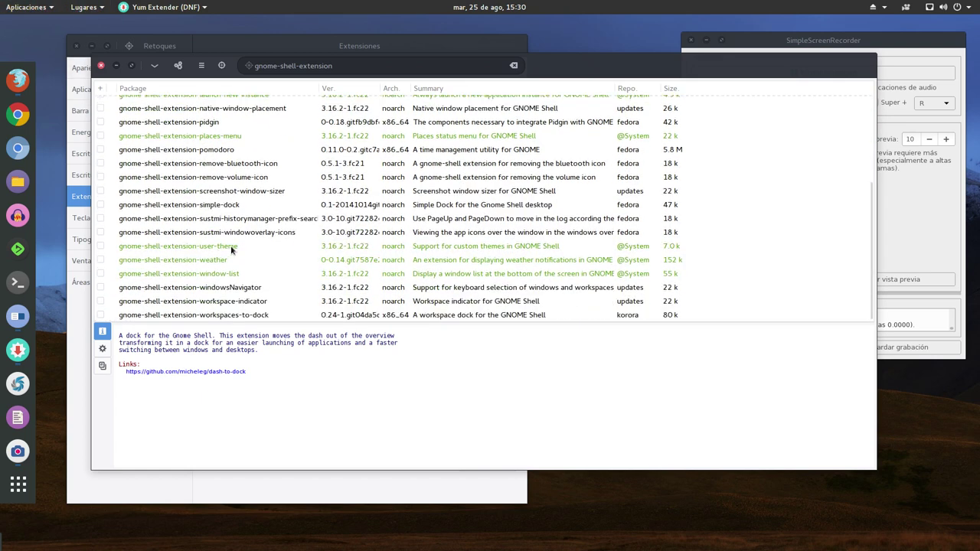
pyautogui.click(116, 65)
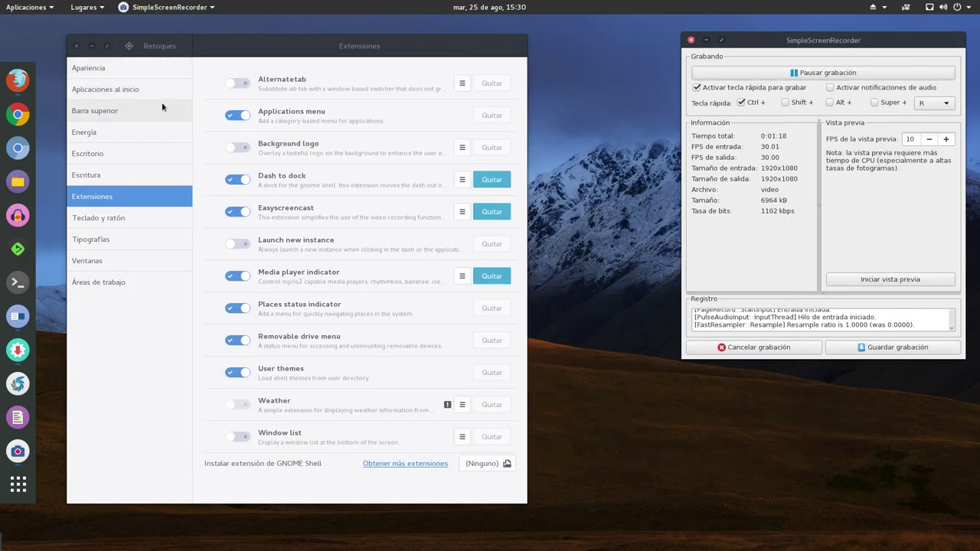
# - Reposition the Retoques window slightly away from the dock and minimize the SimpleScreenRecorder window
pyautogui.moveTo(270, 45); pyautogui.dragTo(306, 40)
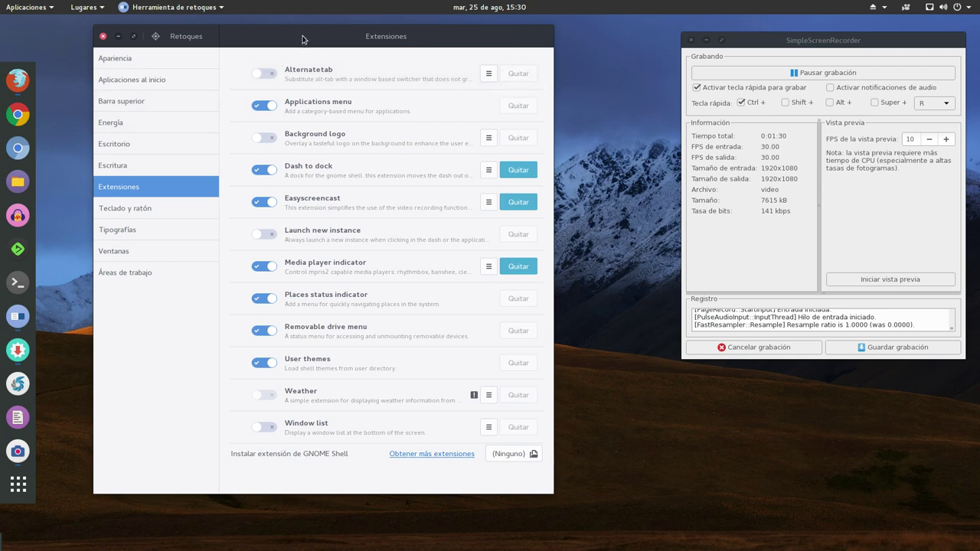
pyautogui.moveTo(302, 39); pyautogui.dragTo(315, 46)
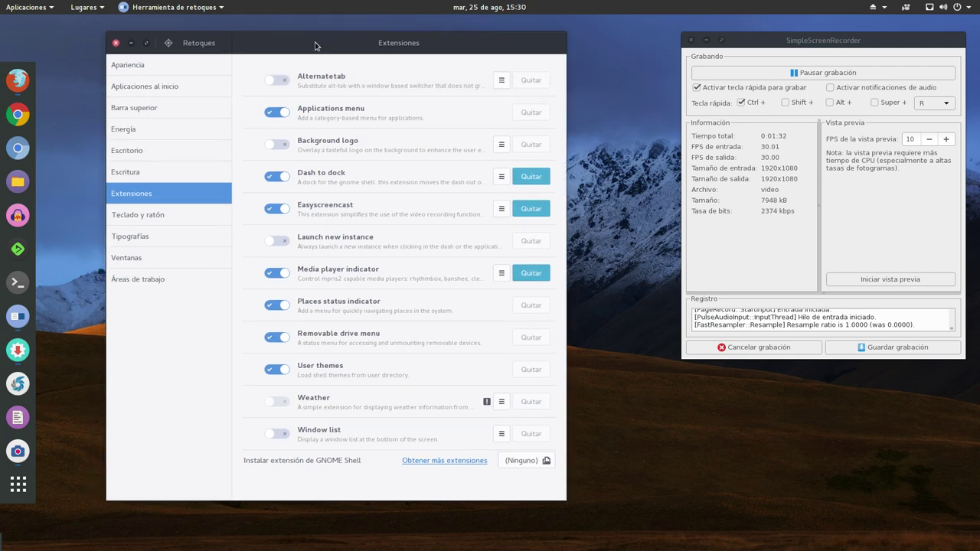
pyautogui.click(706, 39)
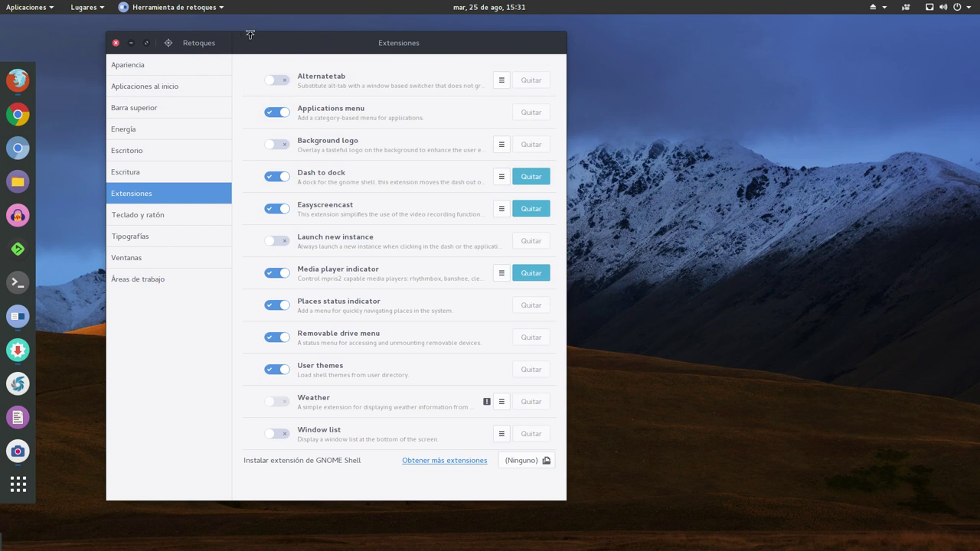
pyautogui.moveTo(262, 41); pyautogui.dragTo(284, 45)
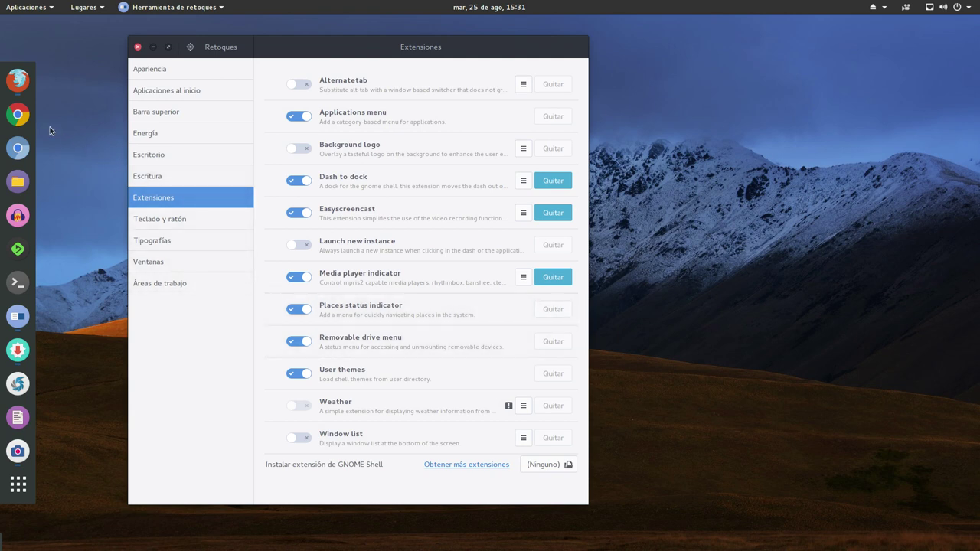
# - Switch to Firefox, review the Installed Extensions page of the GNOME Shell Extensions site, and minimize the browser
pyautogui.click(23, 87)
pyautogui.click(122, 89)
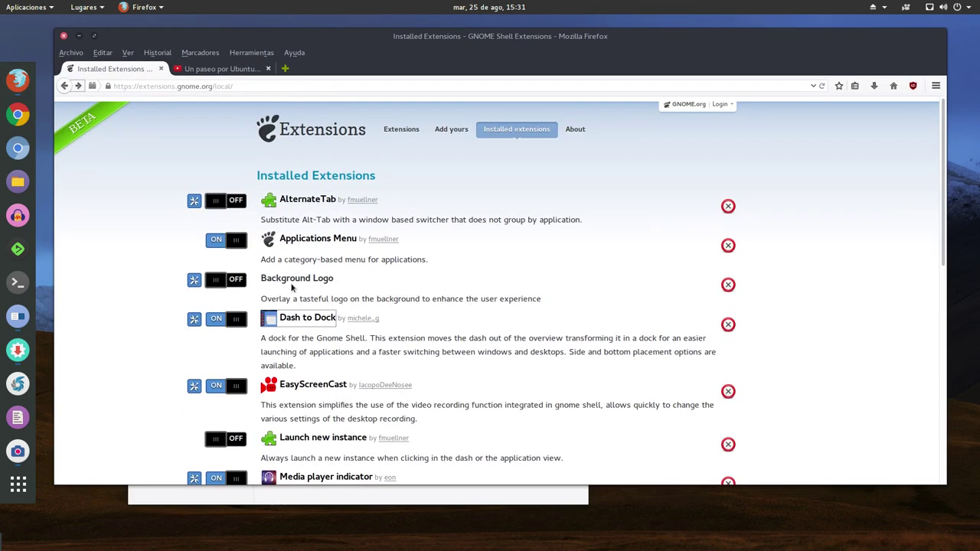
pyautogui.scroll(-6, 292, 287)
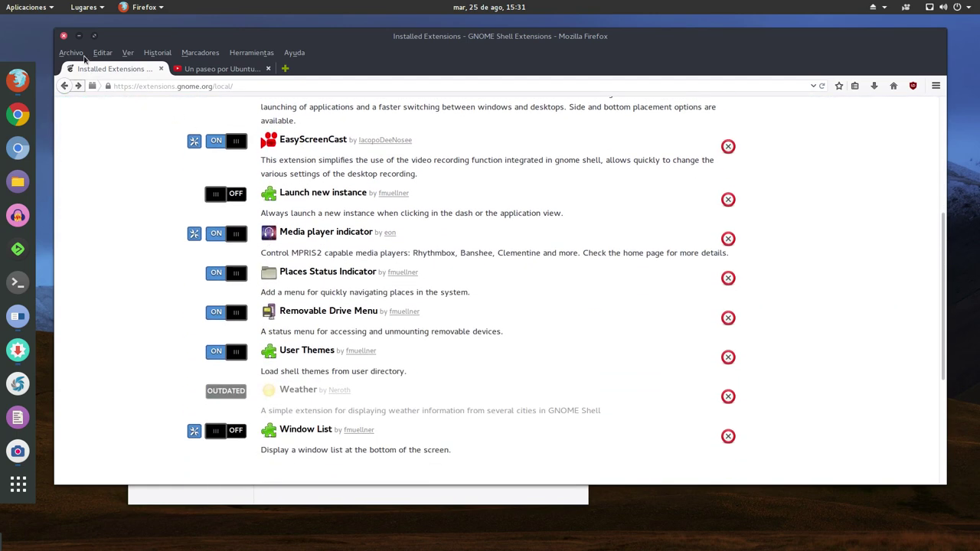
pyautogui.click(79, 36)
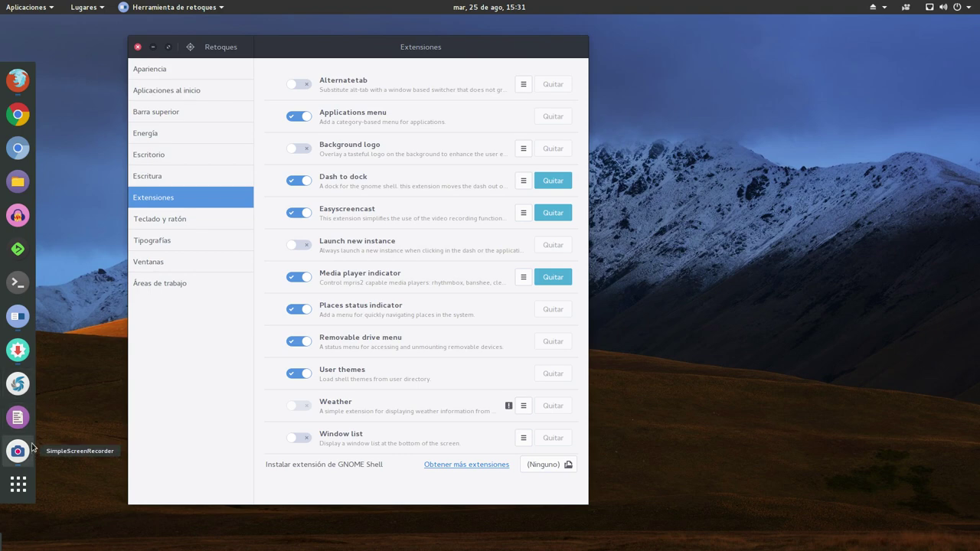
# - Switch to Yum Extender, check the dash-to-dock entry among the gnome-shell-extension packages, and minimize the window
pyautogui.click(27, 354)
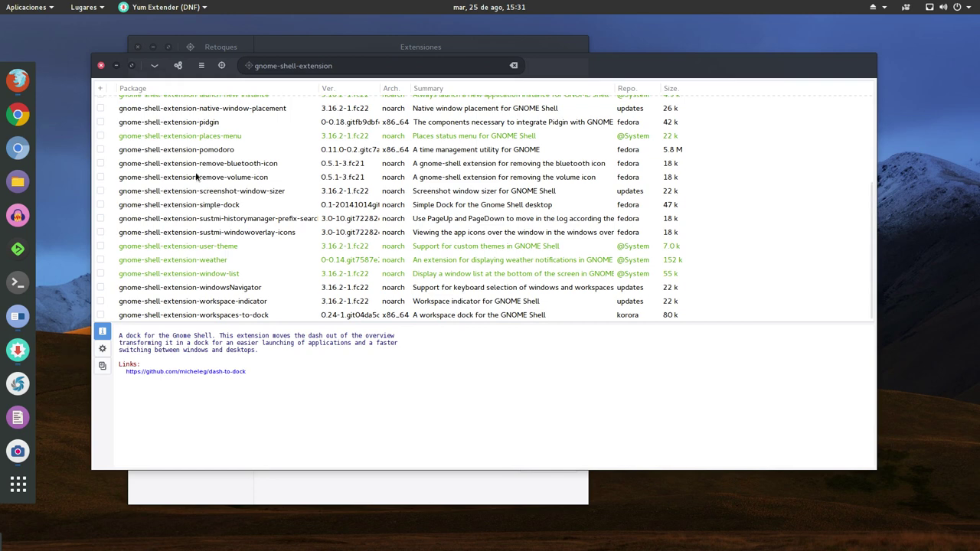
pyautogui.scroll(2, 197, 178)
pyautogui.scroll(4, 258, 238)
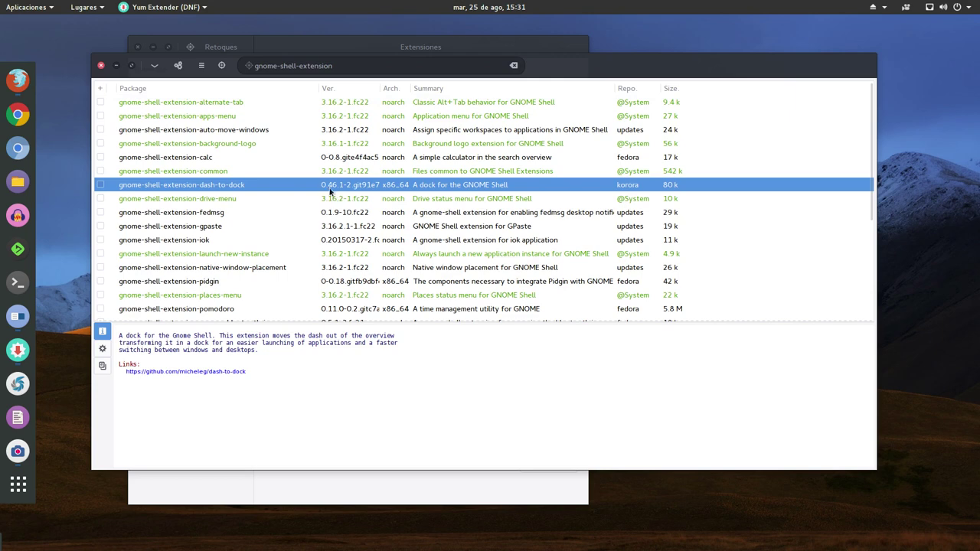
pyautogui.click(117, 66)
# - In Firefox, open Dash to Dock from the installed extensions list, follow its homepage link, and examine the description and latest release news
pyautogui.click(18, 80)
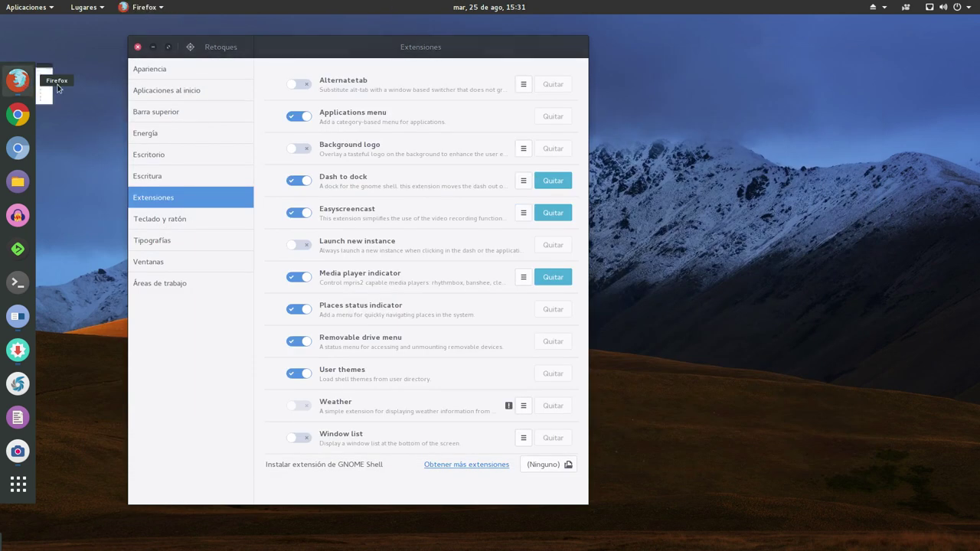
pyautogui.scroll(5, 188, 180)
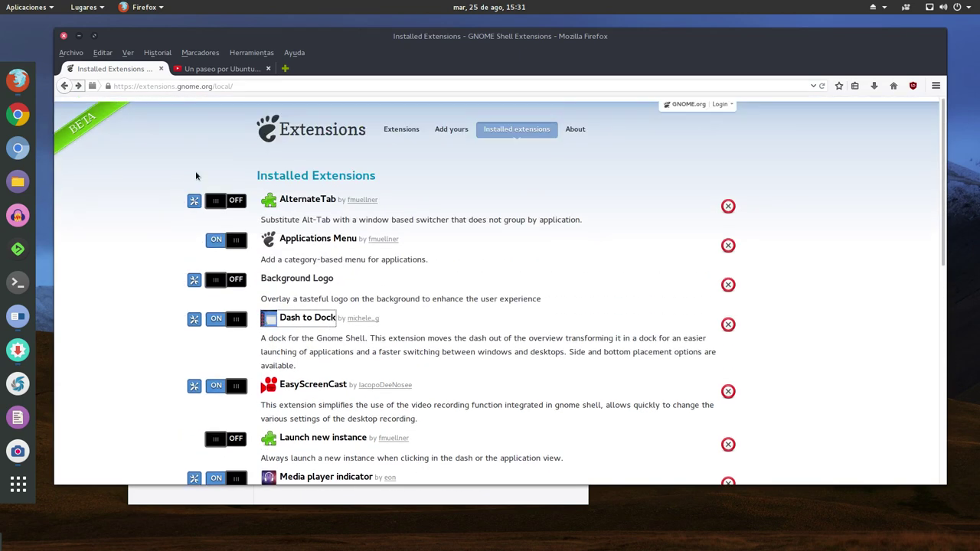
pyautogui.click(303, 317)
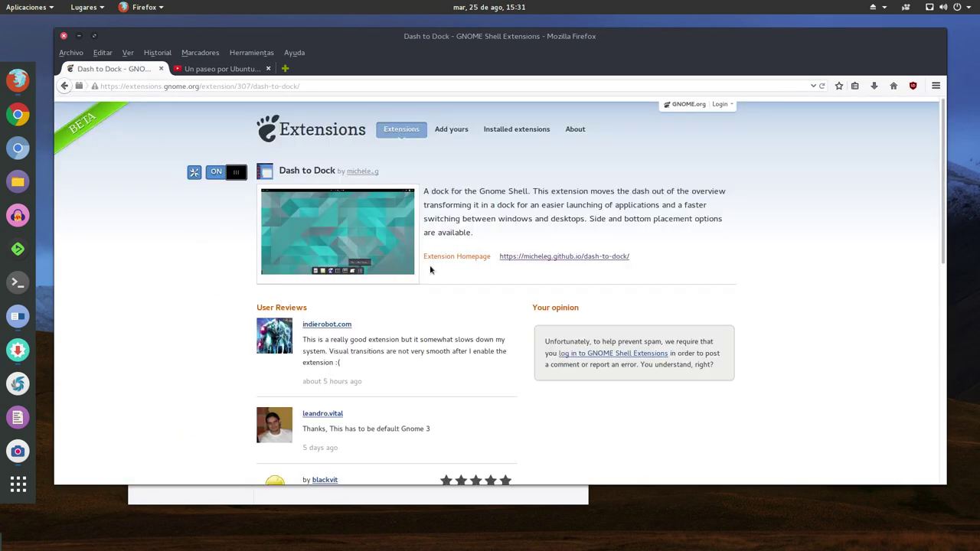
pyautogui.click(509, 257)
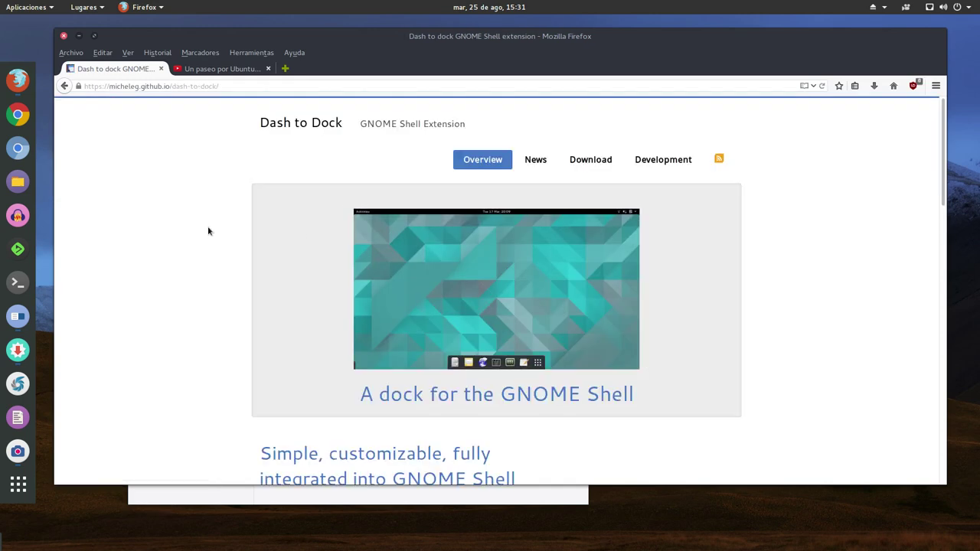
pyautogui.scroll(-6, 208, 229)
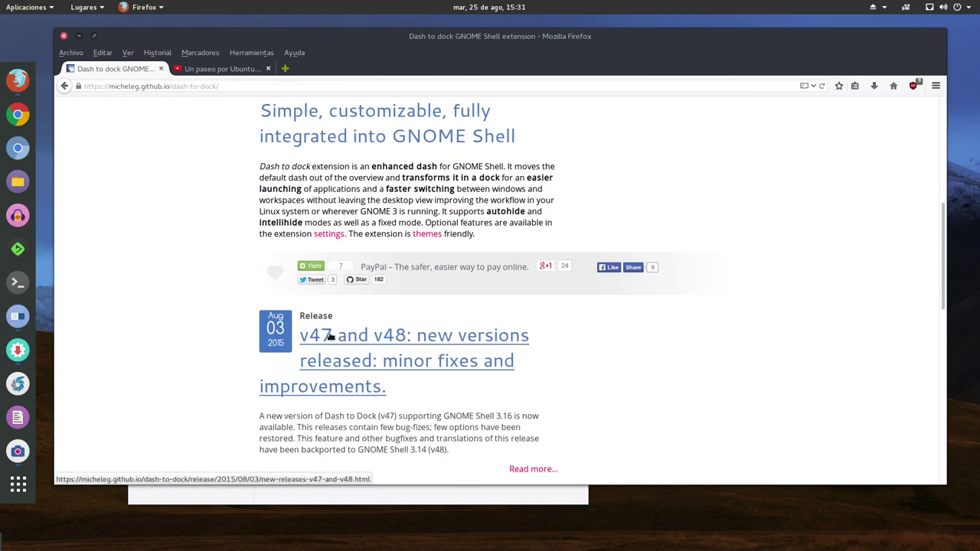
pyautogui.scroll(-2, 330, 337)
pyautogui.scroll(2, 323, 329)
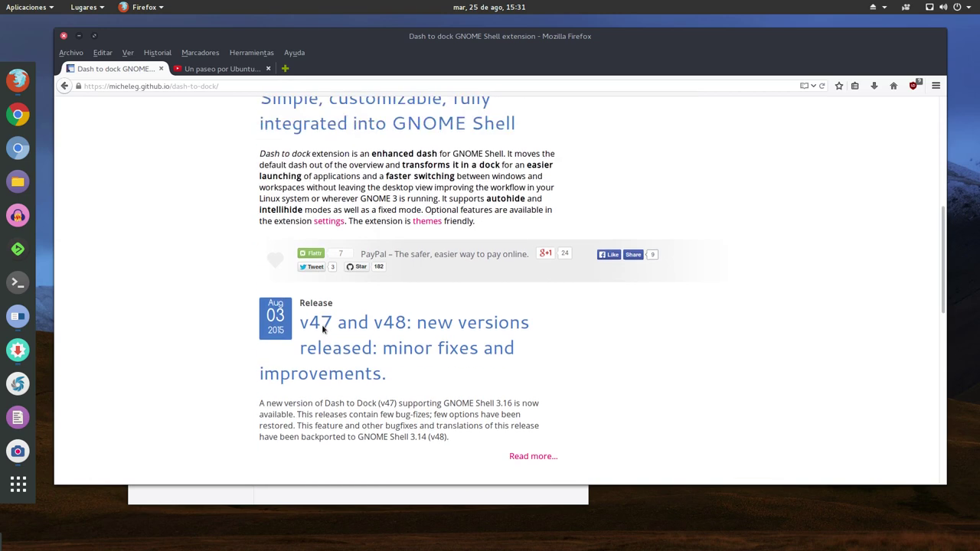
pyautogui.scroll(4, 323, 329)
# - Go back to the Installed Extensions page and minimize Firefox to return to the tweak tool's extension list
pyautogui.click(62, 86)
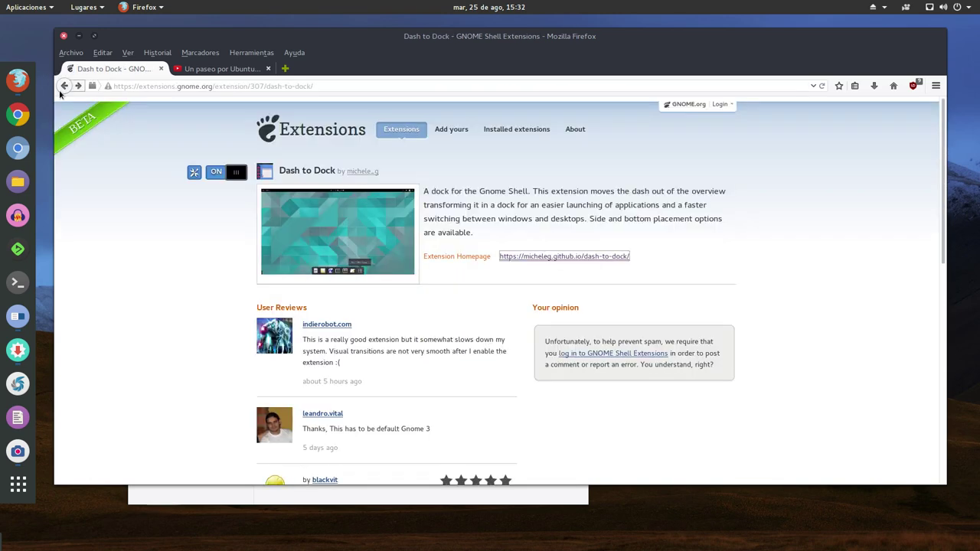
pyautogui.click(62, 87)
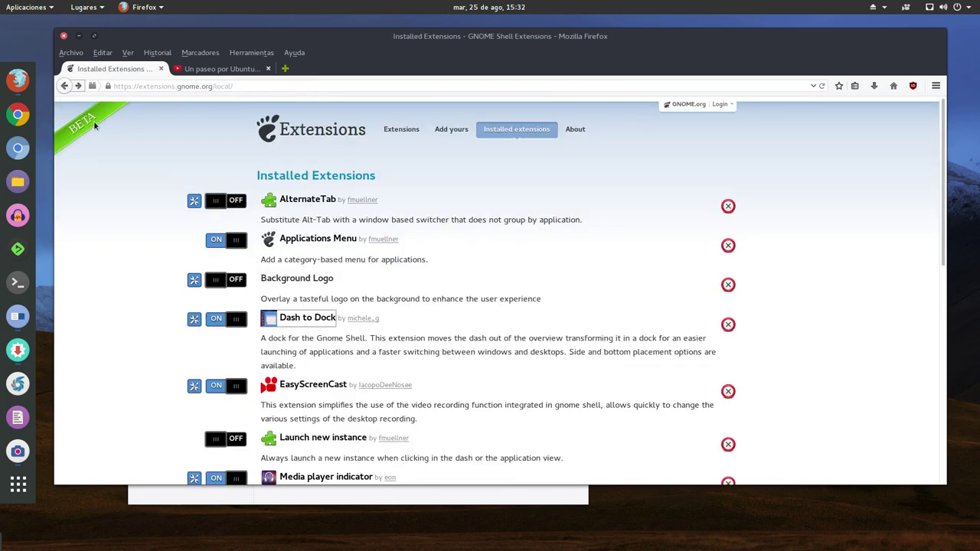
pyautogui.click(80, 37)
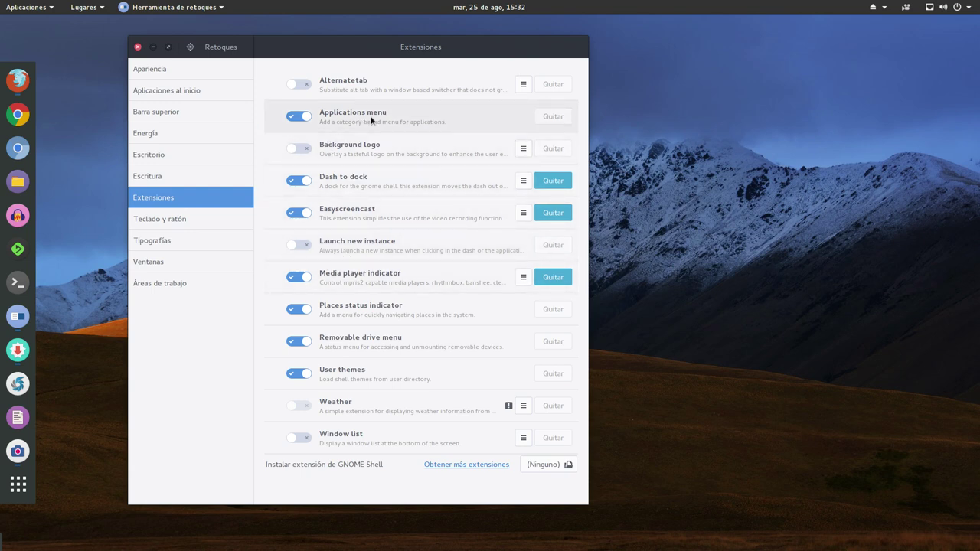
# - Open the category-based applications menu provided by the Applications menu extension and look through its categories, including Programación
pyautogui.click(46, 10)
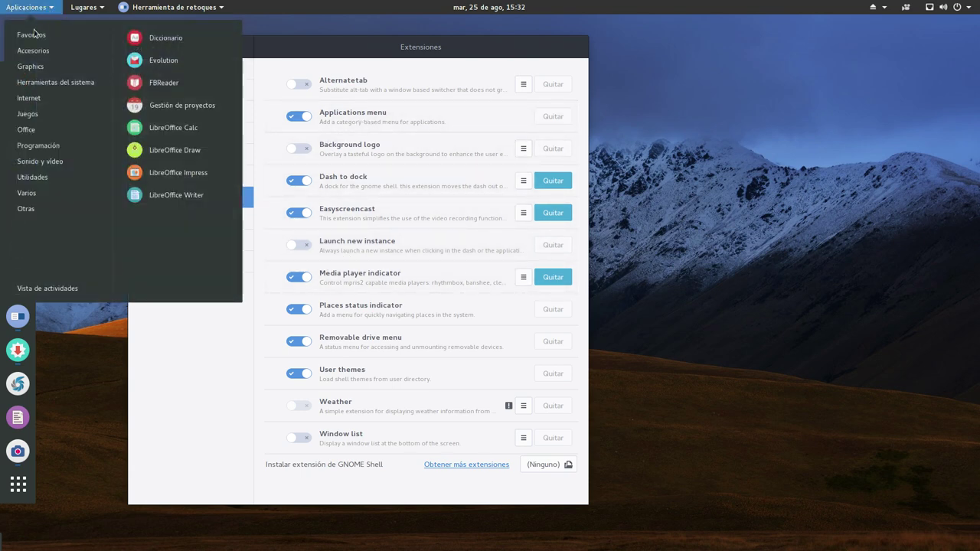
pyautogui.moveTo(31, 51)
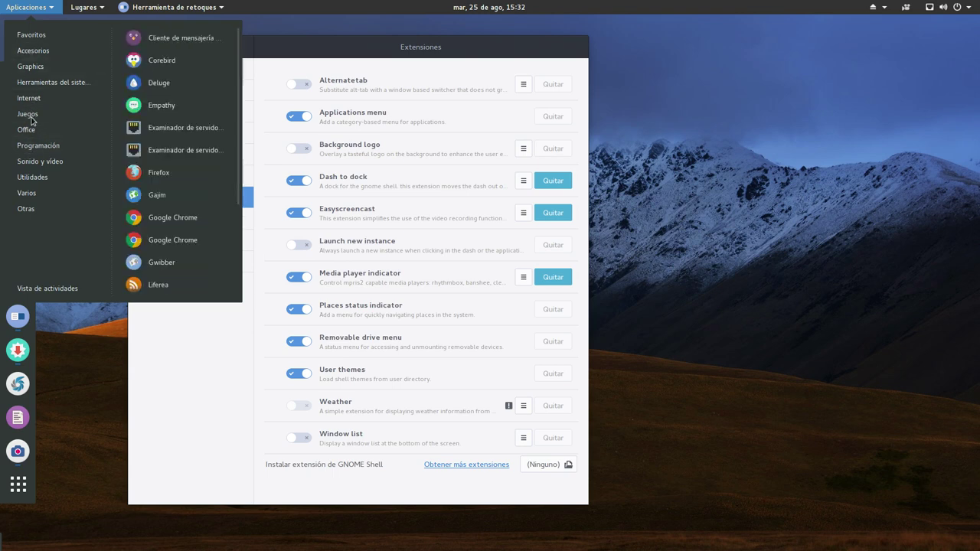
pyautogui.moveTo(25, 168)
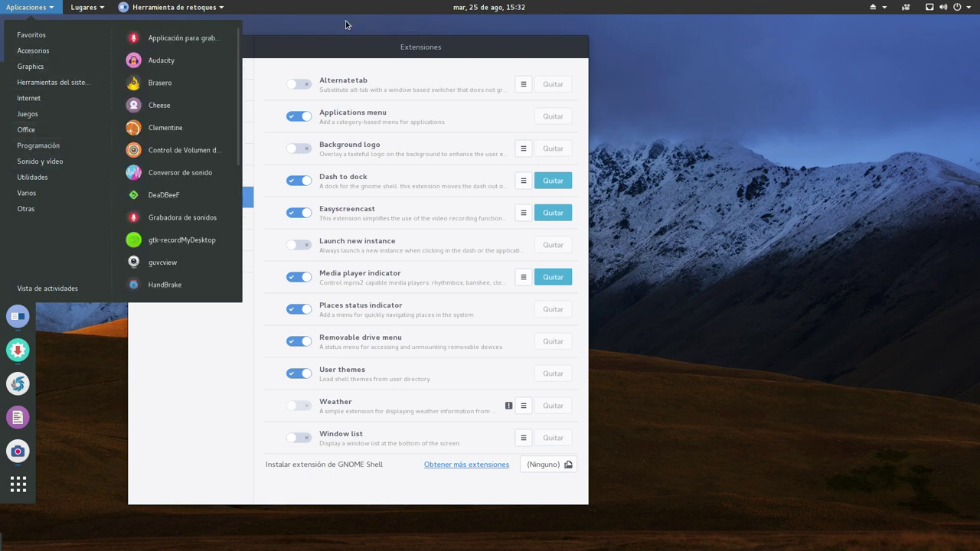
pyautogui.moveTo(37, 149)
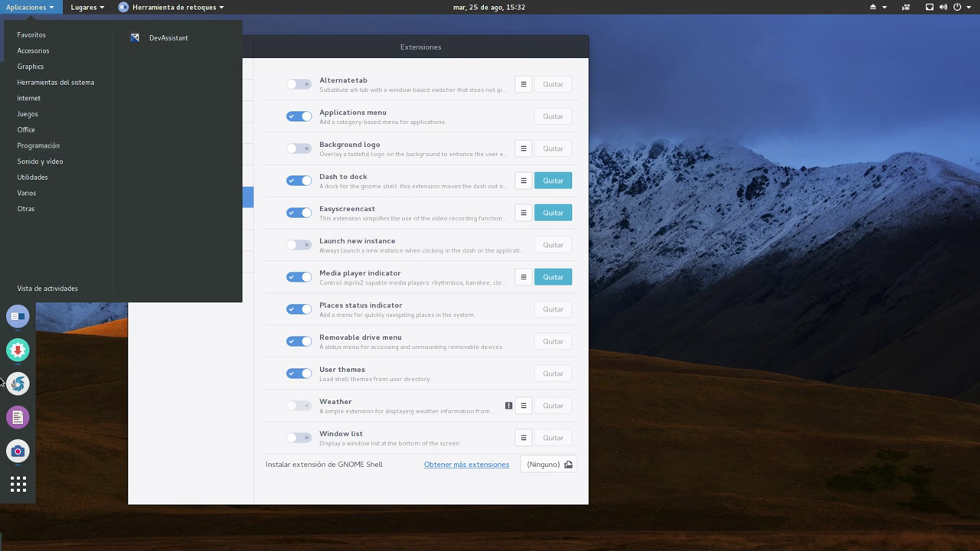
# - Close the applications menu and briefly show the Activities overview with the open windows
pyautogui.click(65, 380)
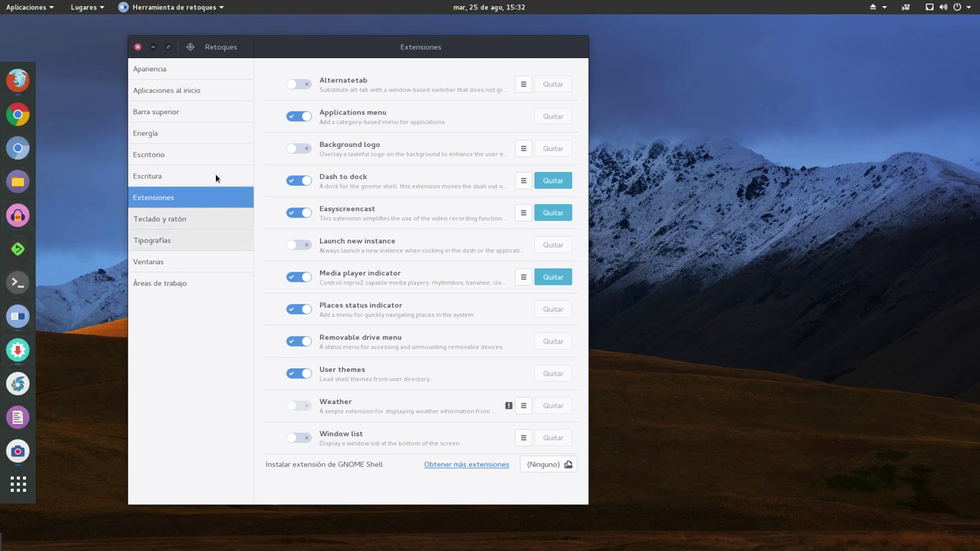
pyautogui.press('super')
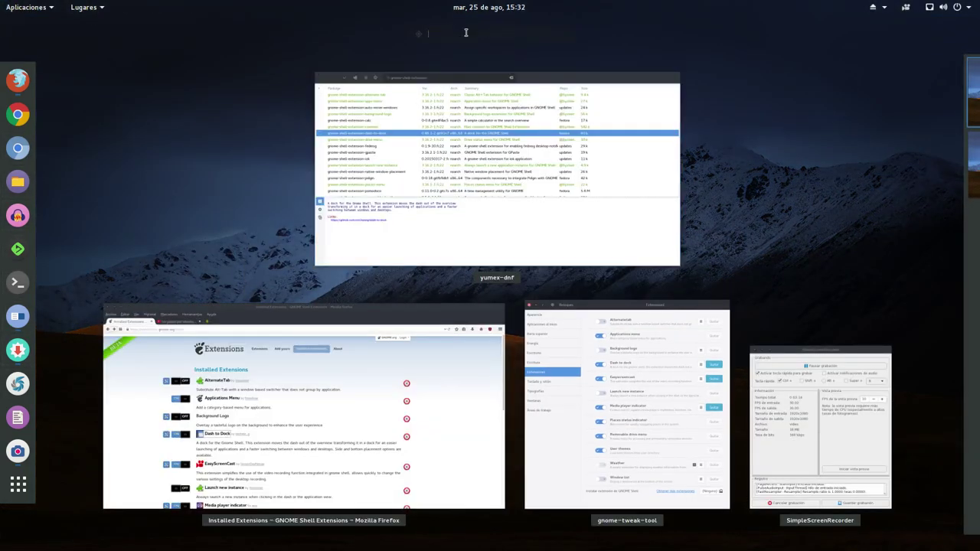
pyautogui.press('super')
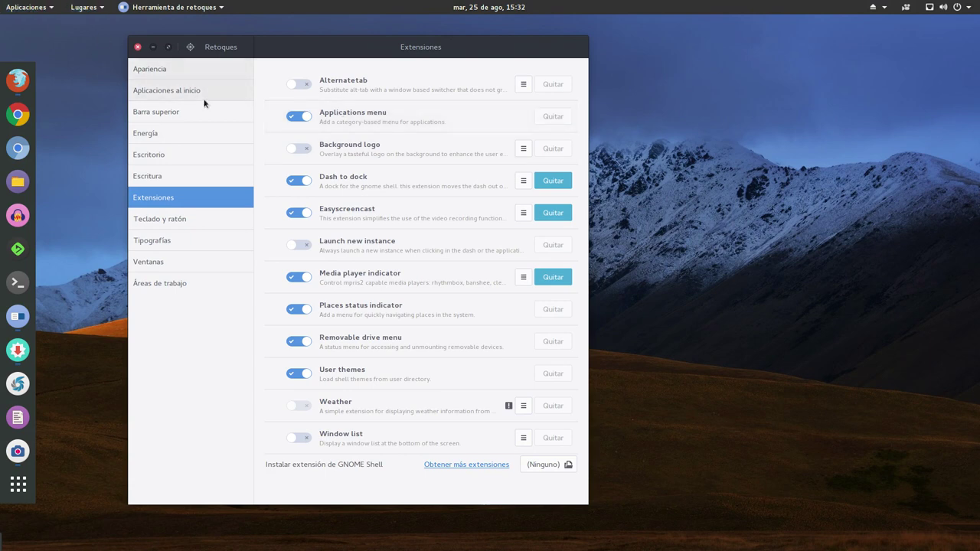
# - Turn off the Applications menu extension, check the Activities overview from the restored Actividades entry, and turn the extension back on
pyautogui.click(291, 117)
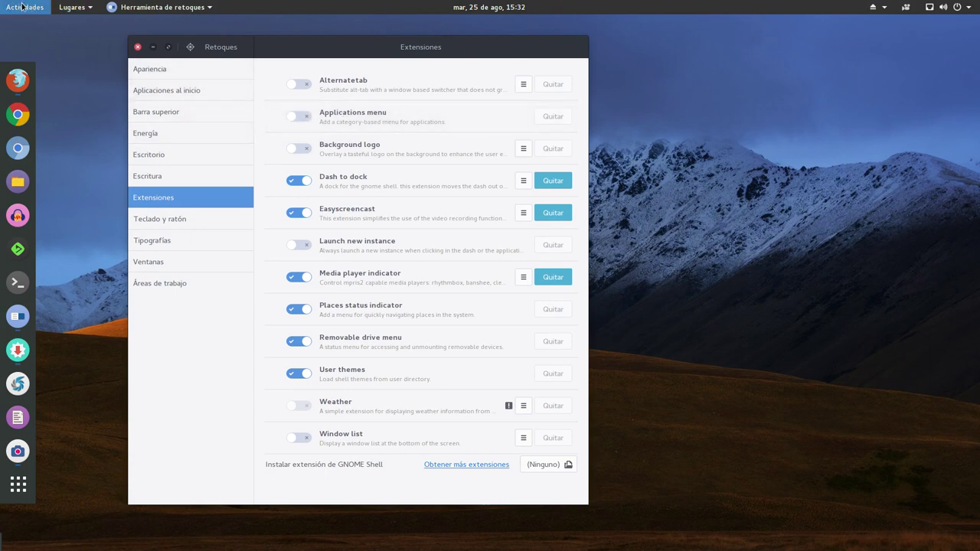
pyautogui.click(24, 9)
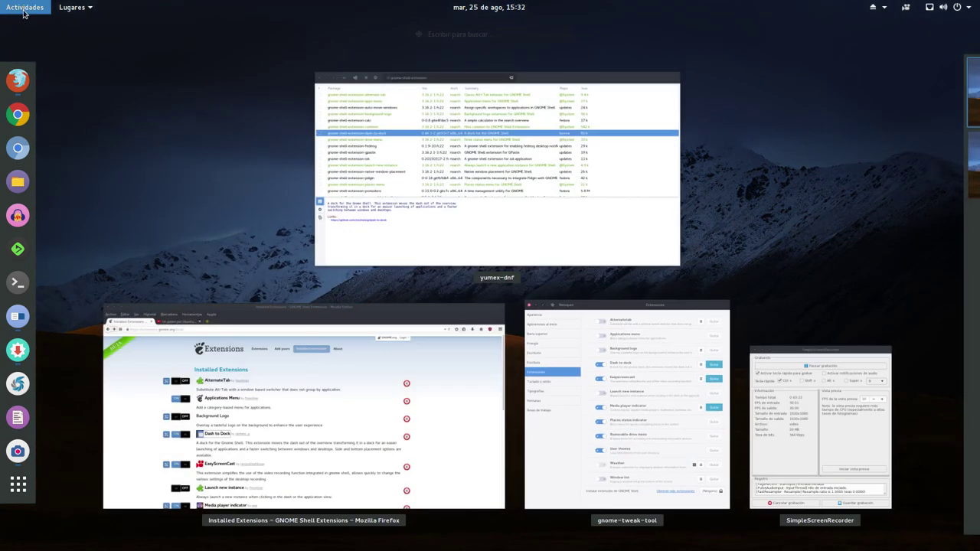
pyautogui.press('Escape')
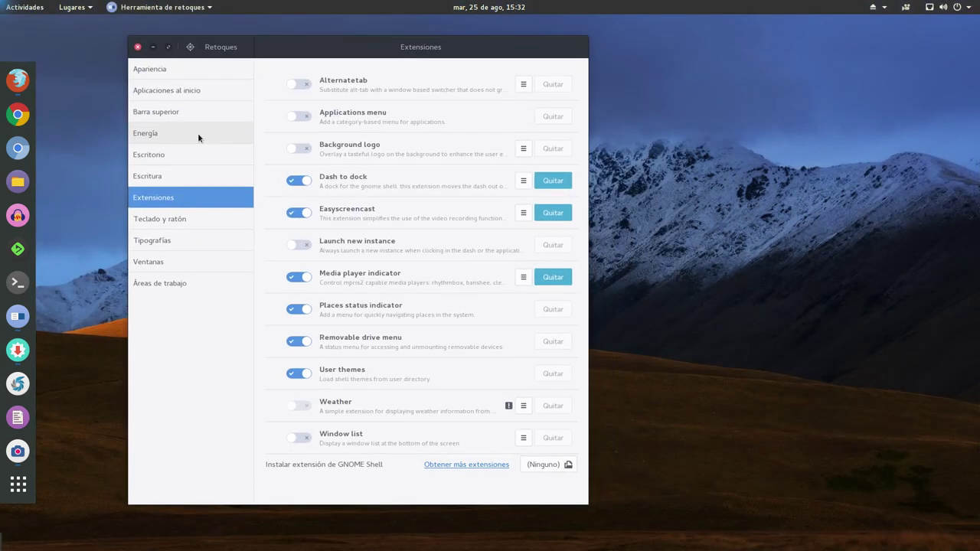
pyautogui.click(300, 115)
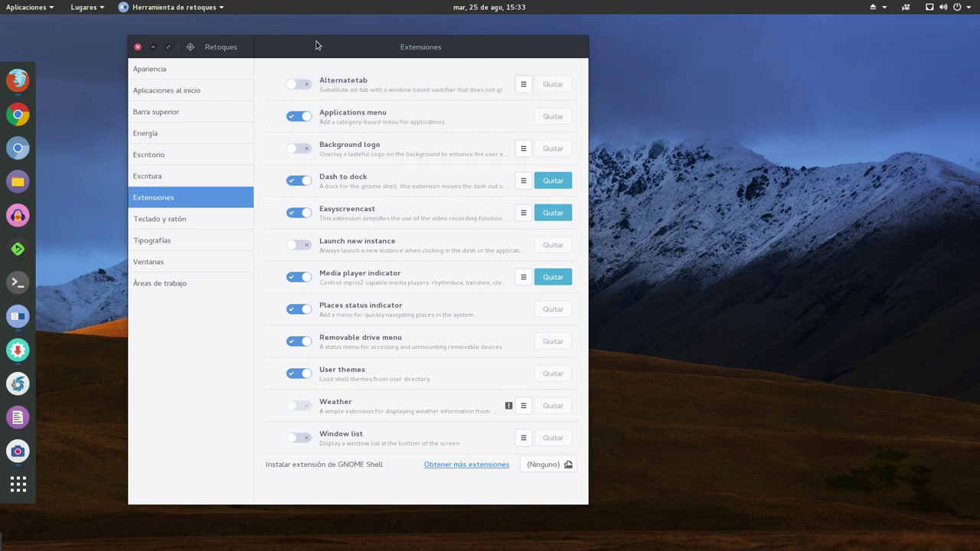
# - Review the position and size, behavior and appearance settings in the Dash to dock preferences, and close them
pyautogui.moveTo(318, 46); pyautogui.dragTo(447, 45)
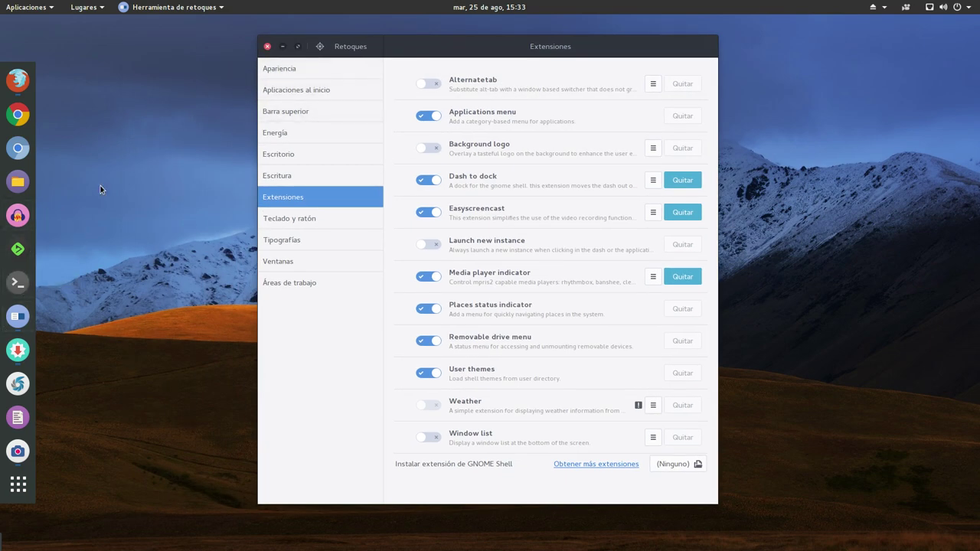
pyautogui.moveTo(454, 43)
pyautogui.mouseDown()
pyautogui.moveTo(176, 49)
pyautogui.moveTo(490, 63)
pyautogui.moveTo(137, 61)
pyautogui.moveTo(478, 65)
pyautogui.moveTo(92, 47)
pyautogui.moveTo(492, 65)
pyautogui.moveTo(460, 42)
pyautogui.mouseUp()
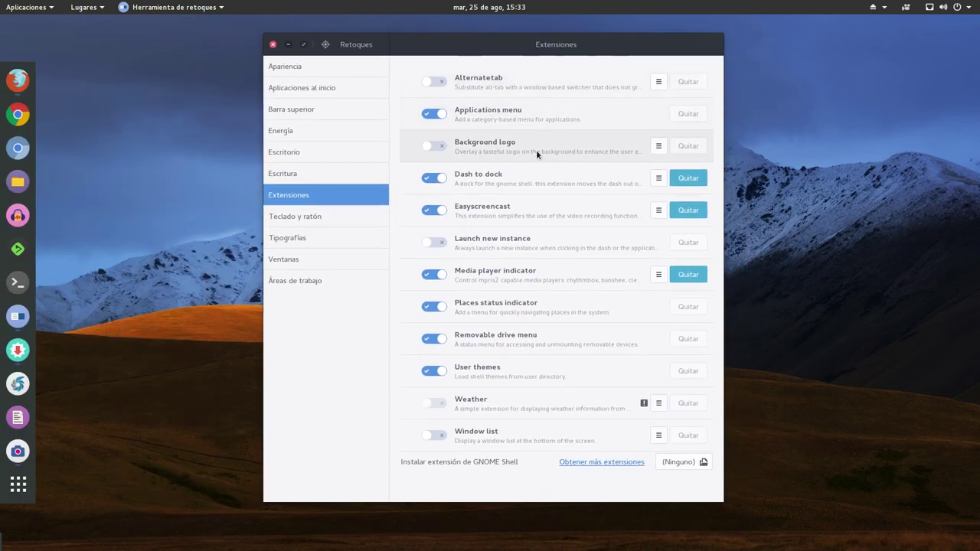
pyautogui.click(660, 181)
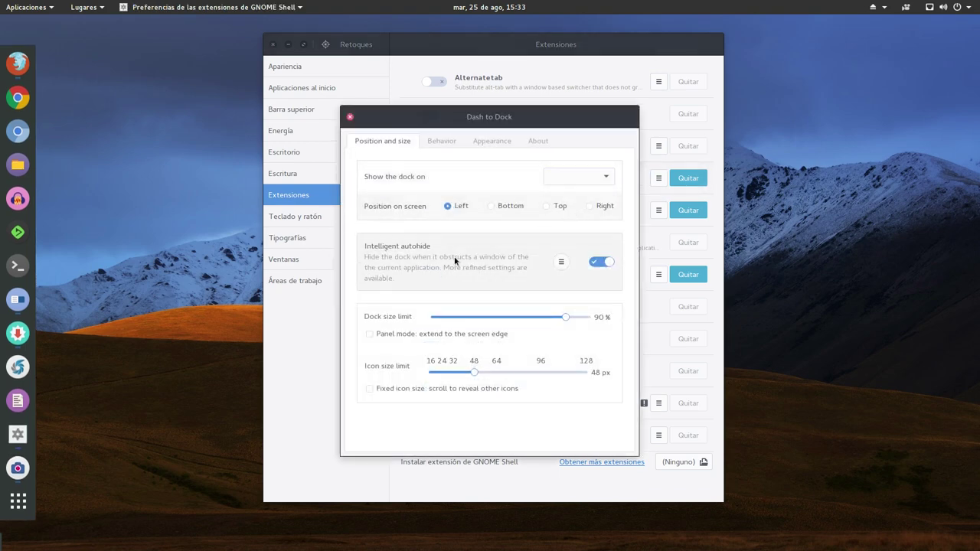
pyautogui.click(442, 141)
pyautogui.click(490, 141)
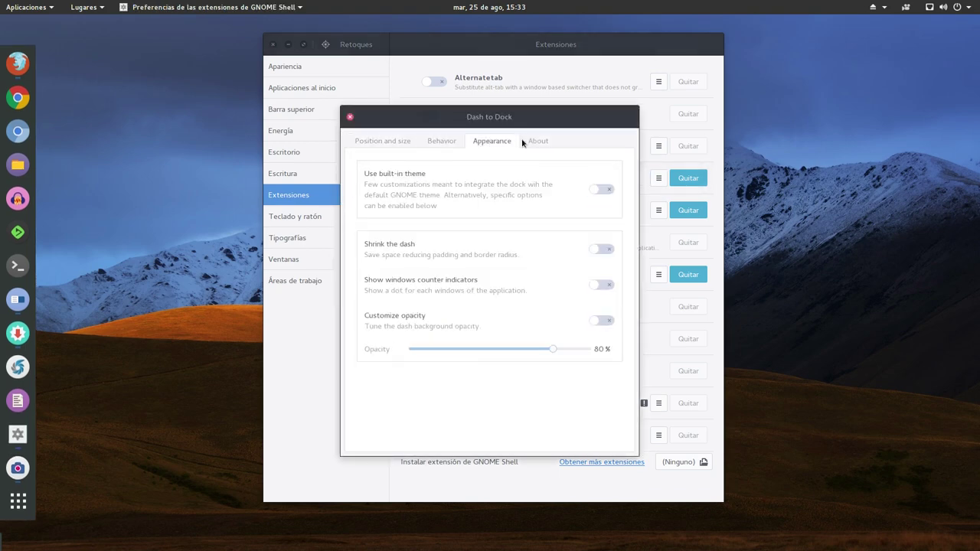
pyautogui.click(523, 143)
pyautogui.click(389, 142)
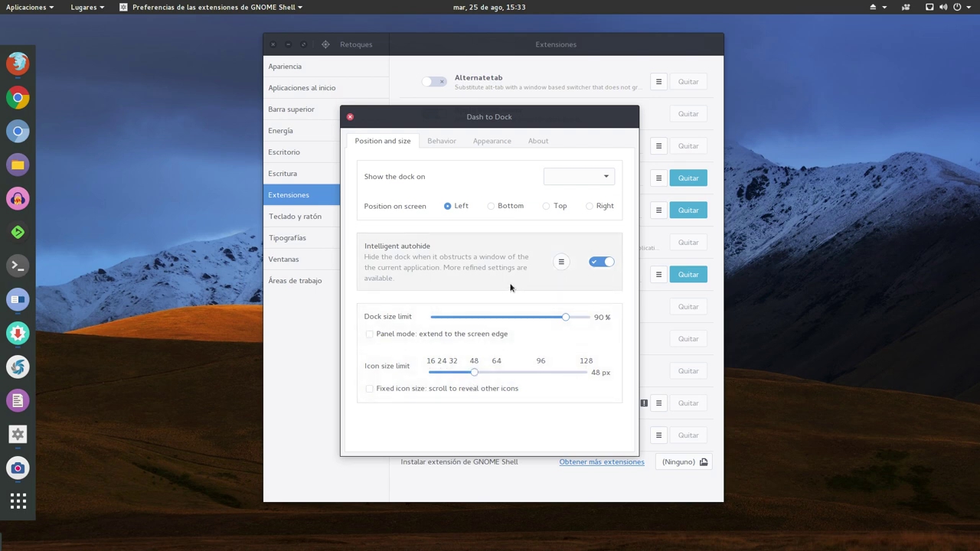
pyautogui.click(351, 118)
# - Check the available shell themes under Apariencia, keep Korora selected, and return to the Extensiones list
pyautogui.moveTo(467, 48); pyautogui.dragTo(384, 48)
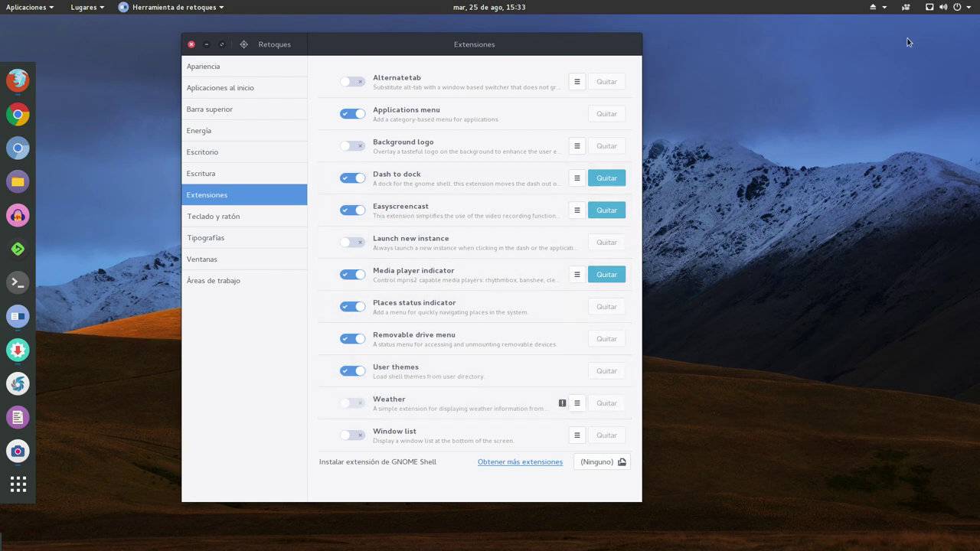
pyautogui.click(217, 68)
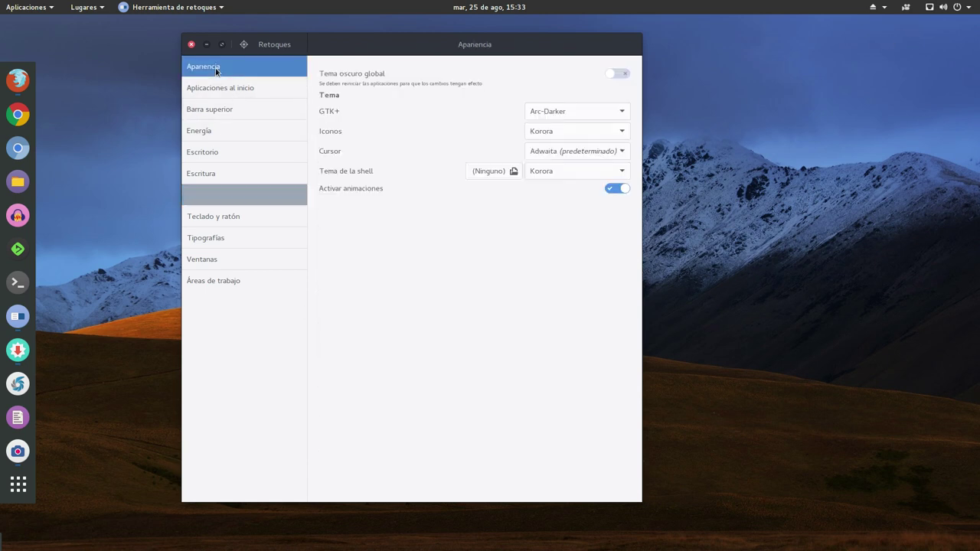
pyautogui.click(550, 170)
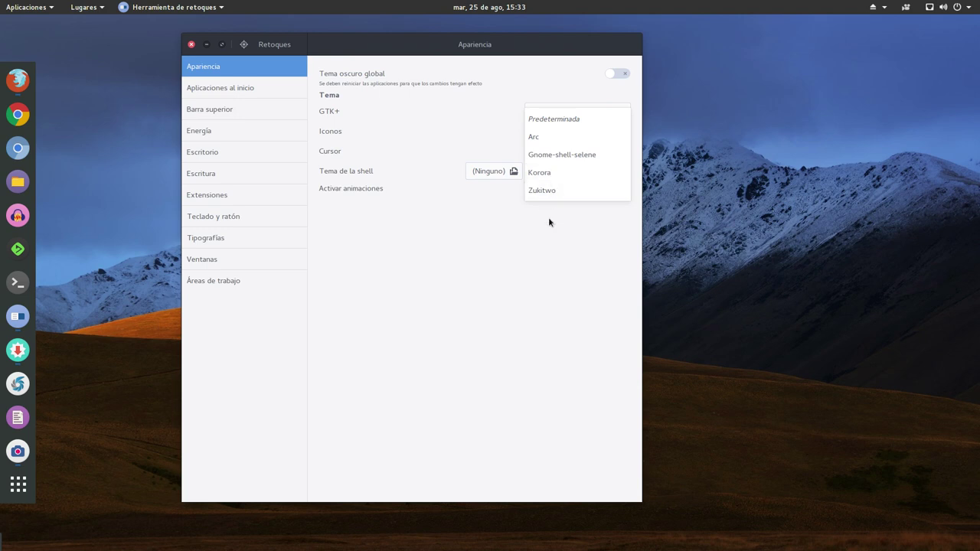
pyautogui.click(539, 173)
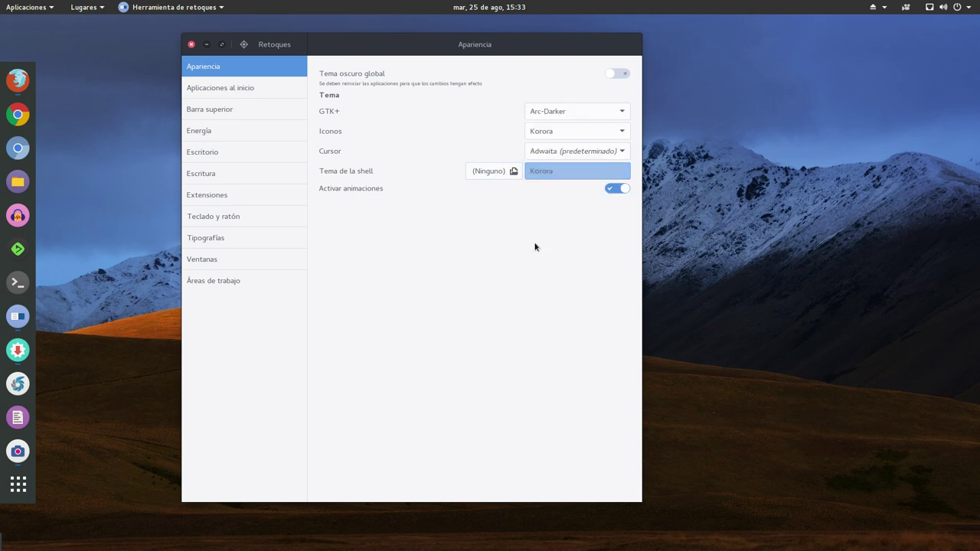
pyautogui.click(225, 195)
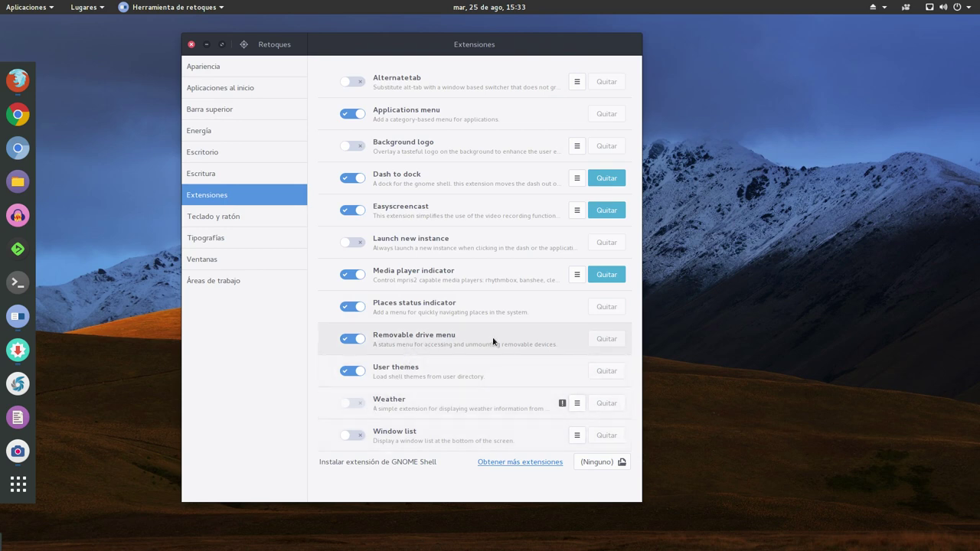
# - Examine the drive and Lugares menus added by the Removable drive menu and Places status indicator extensions, closing each
pyautogui.click(878, 10)
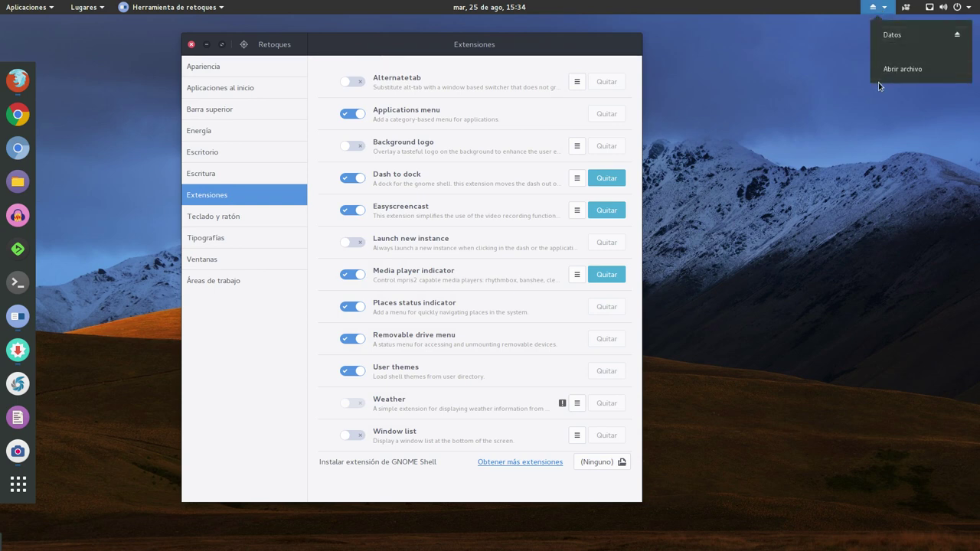
pyautogui.click(809, 163)
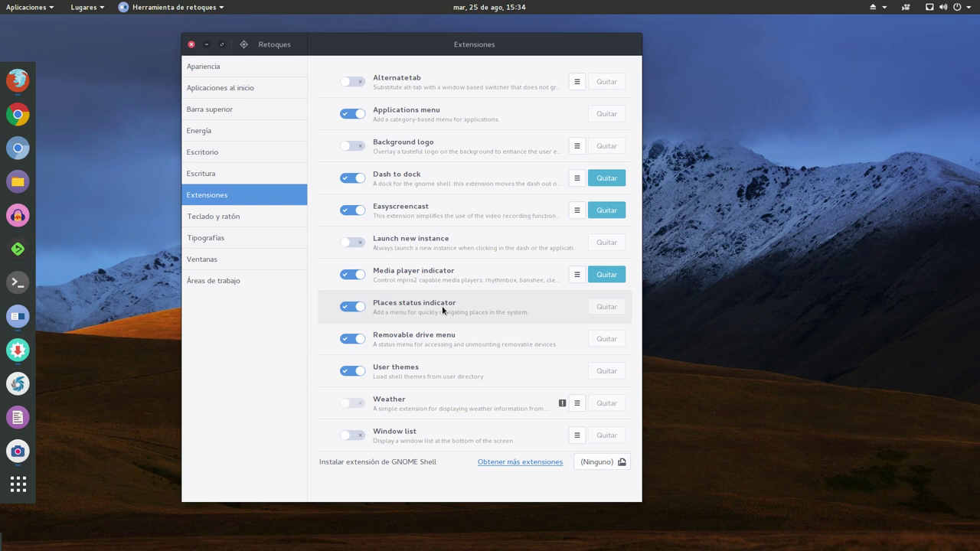
pyautogui.click(86, 6)
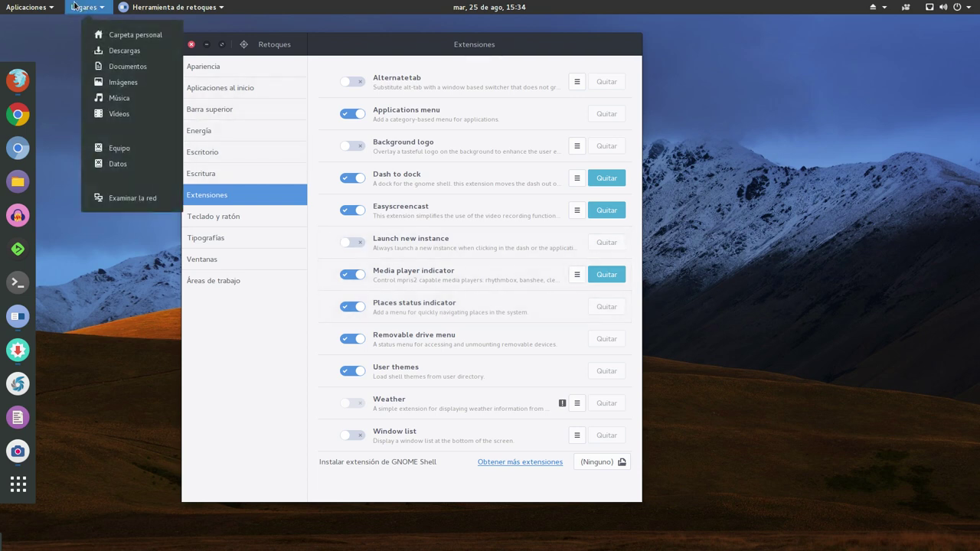
pyautogui.click(428, 307)
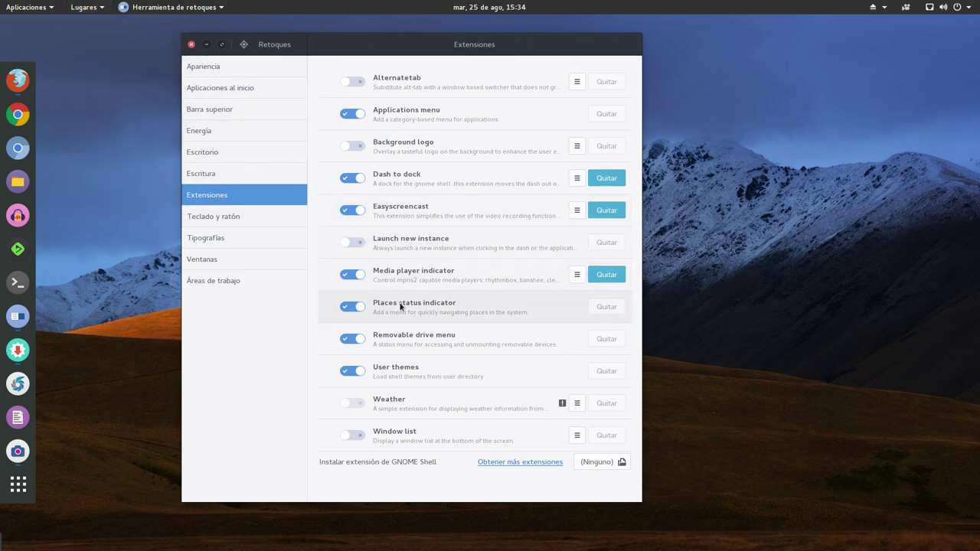
# - Show the home folder in the file manager, open Datos through the Lugares menu, and close both file windows
pyautogui.moveTo(410, 44); pyautogui.dragTo(349, 44)
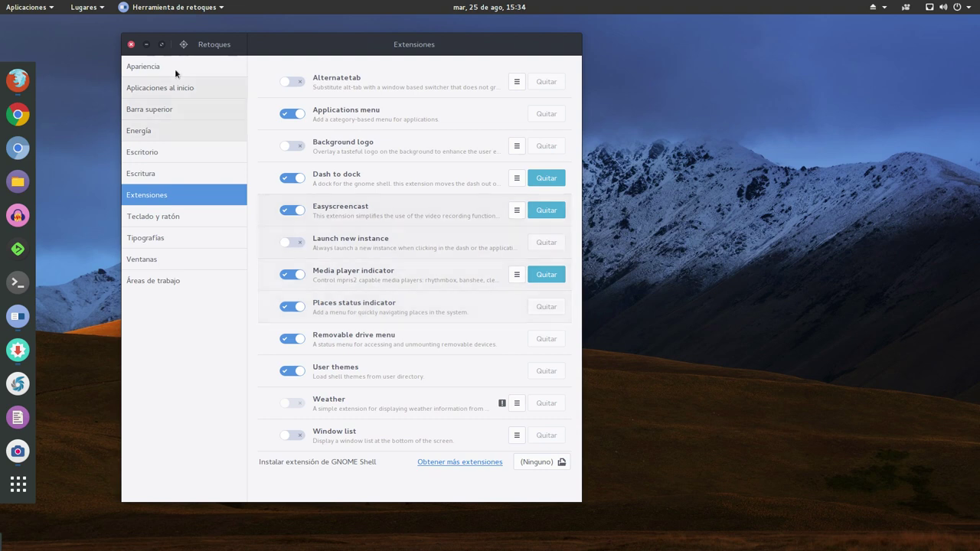
pyautogui.click(19, 181)
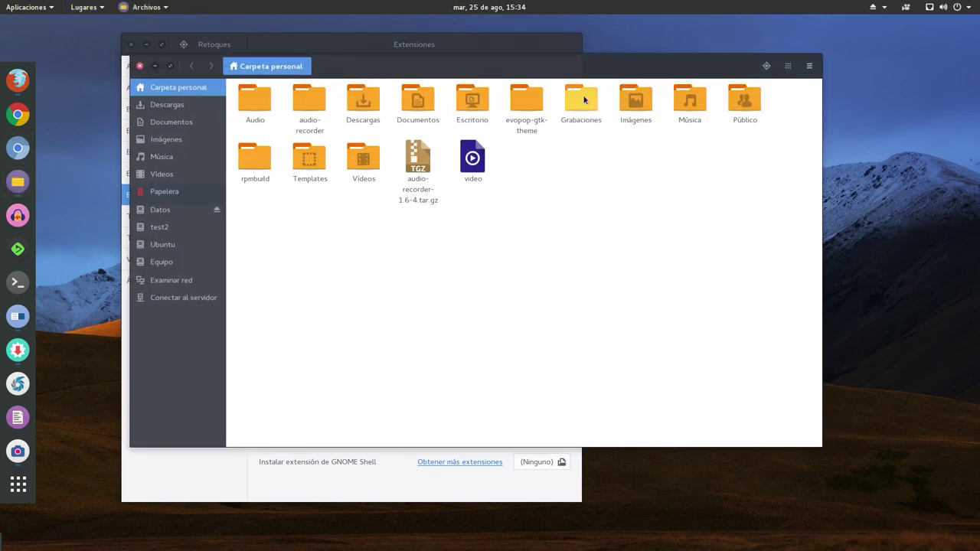
pyautogui.click(81, 7)
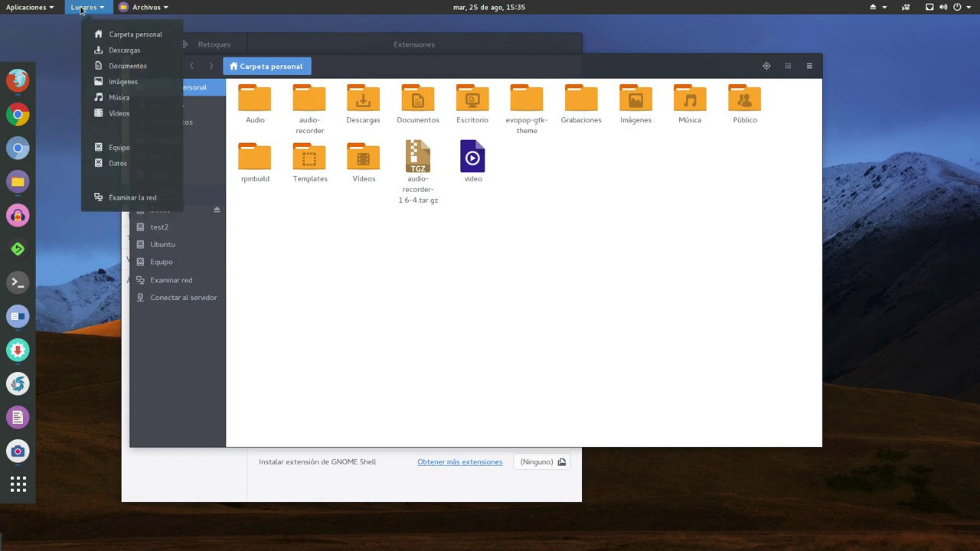
pyautogui.click(115, 163)
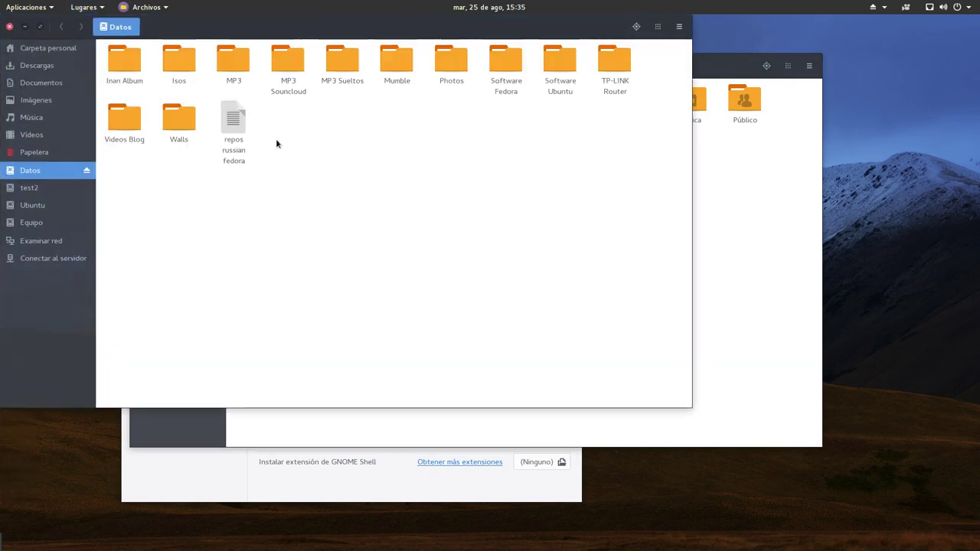
pyautogui.moveTo(317, 30); pyautogui.dragTo(507, 94)
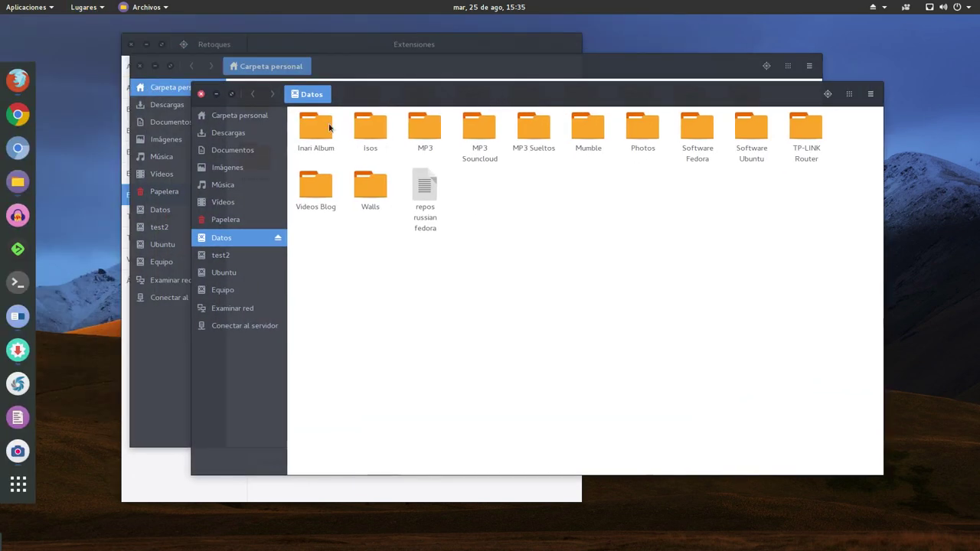
pyautogui.click(201, 93)
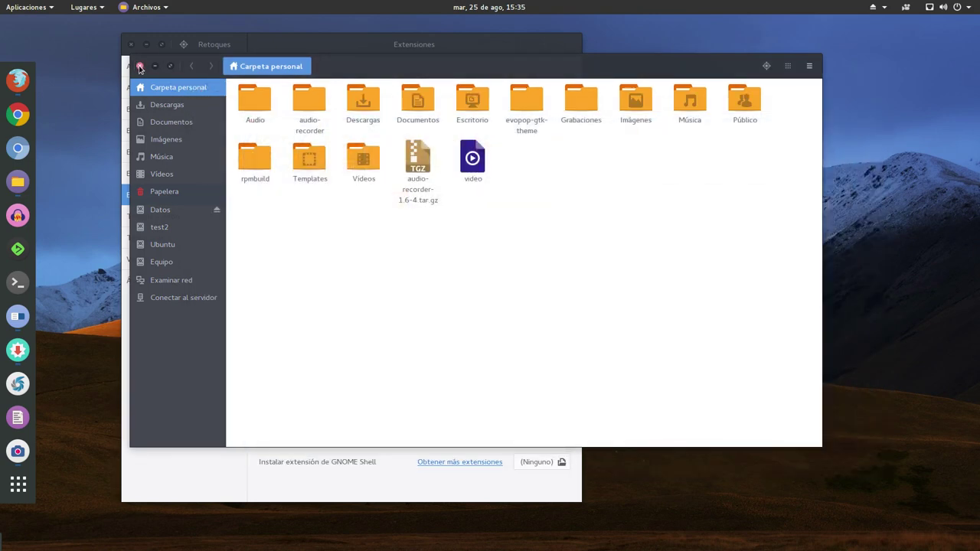
pyautogui.click(139, 68)
# - Check the system menu twice as the place for the Media player indicator, closing it each time
pyautogui.moveTo(311, 48); pyautogui.dragTo(339, 49)
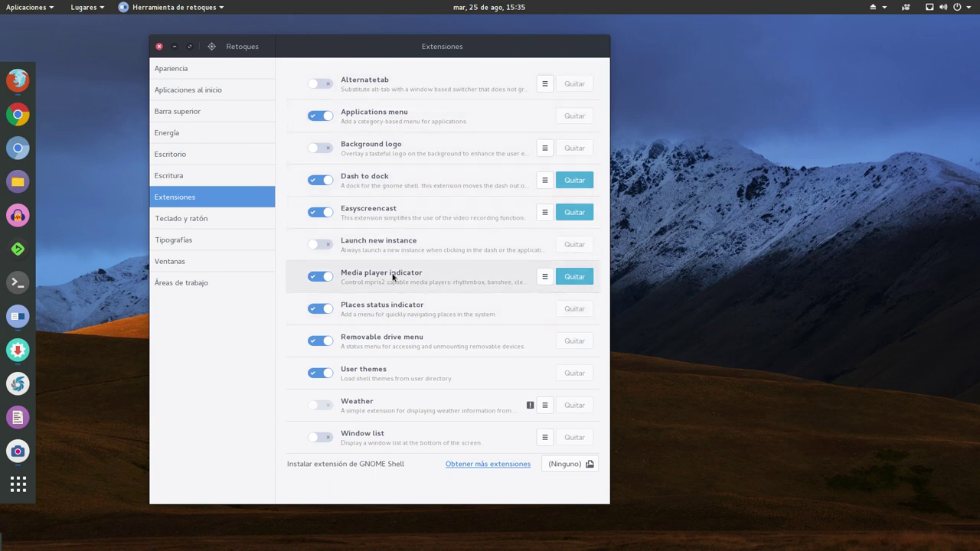
pyautogui.click(958, 6)
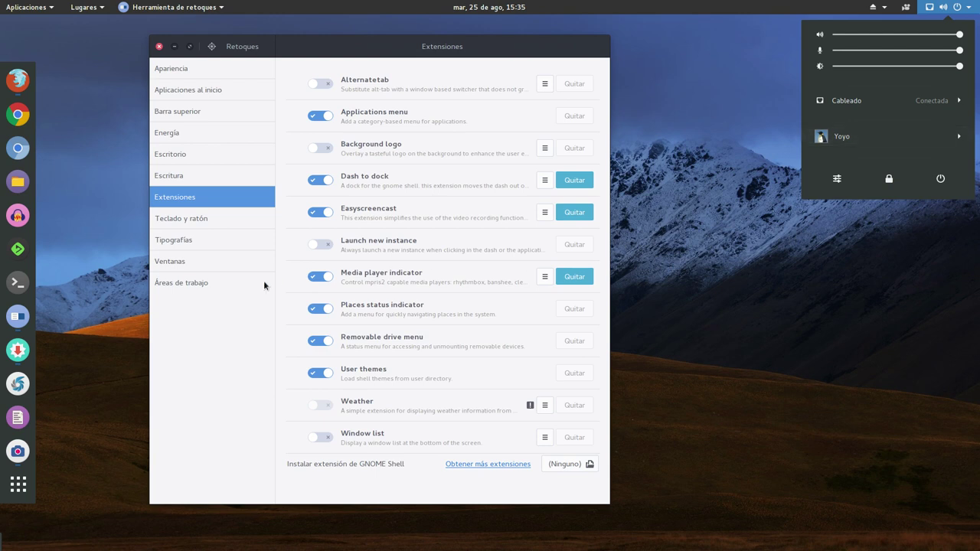
pyautogui.click(418, 277)
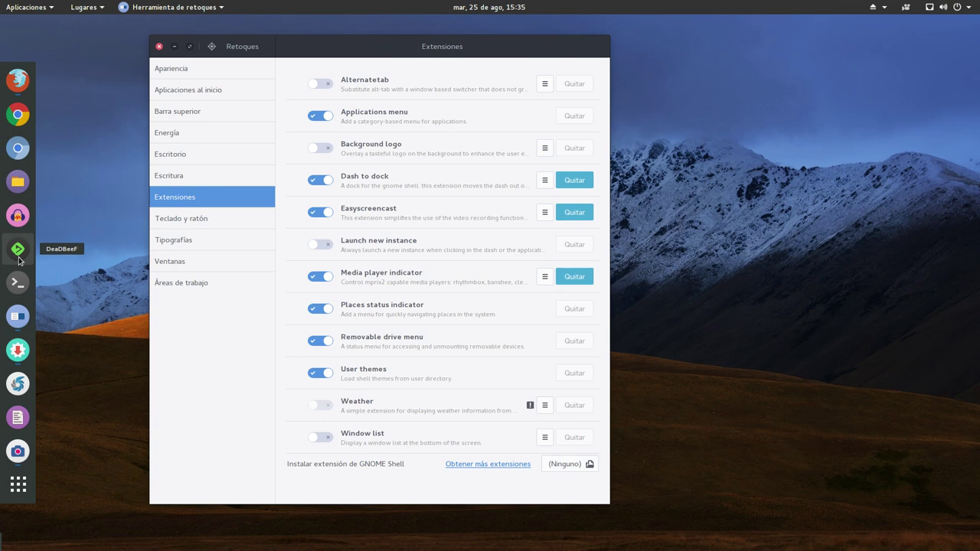
pyautogui.click(956, 11)
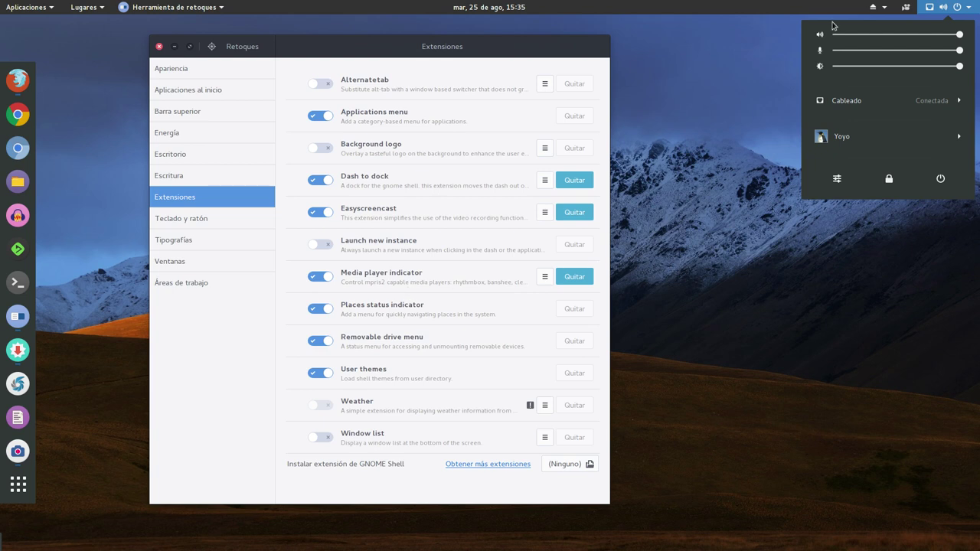
pyautogui.click(406, 216)
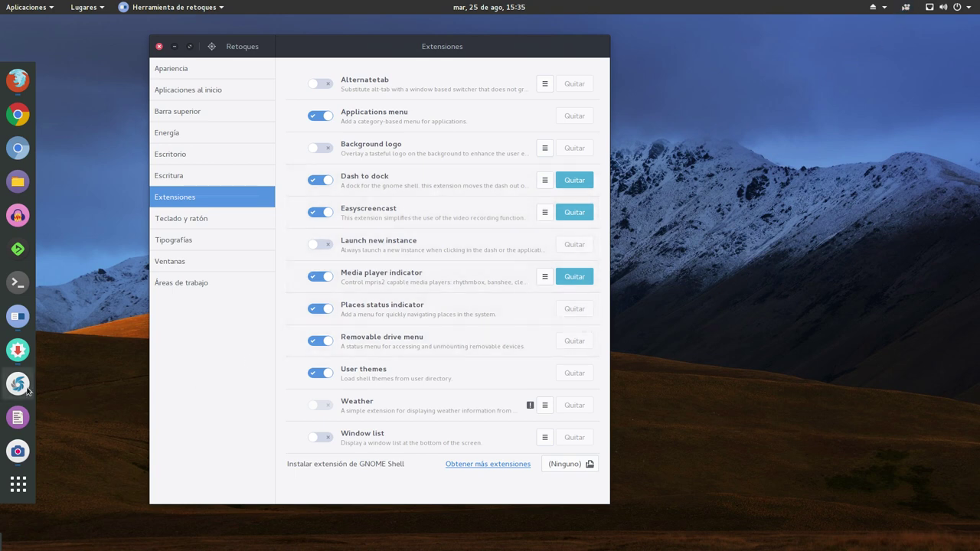
# - Show and minimize the SimpleScreenRecorder window, and open the Easyscreencast recording menu for comparison
pyautogui.click(18, 452)
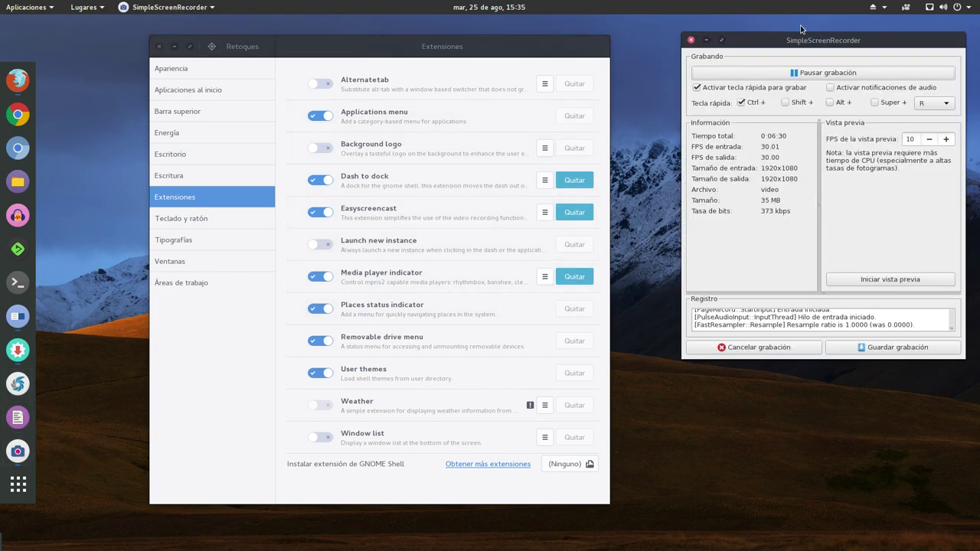
pyautogui.click(705, 40)
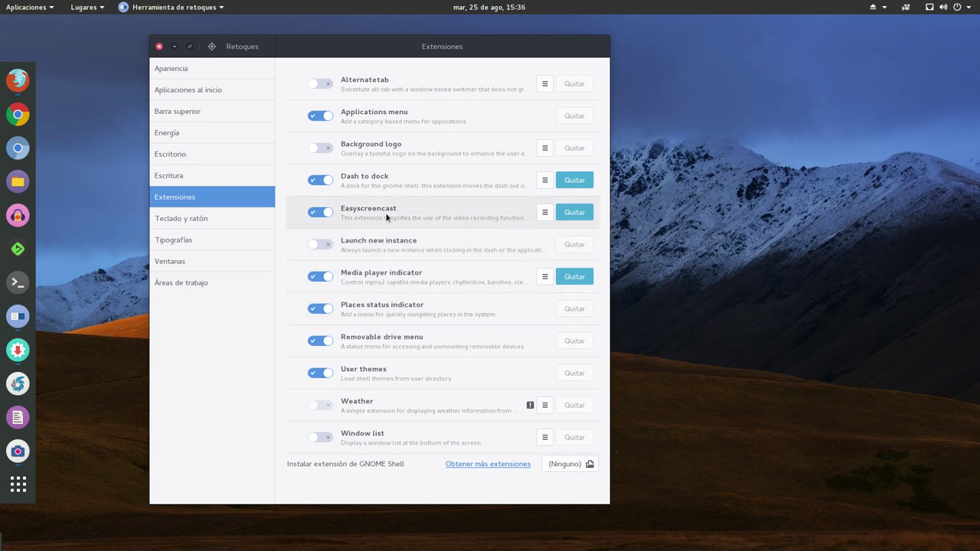
pyautogui.click(905, 9)
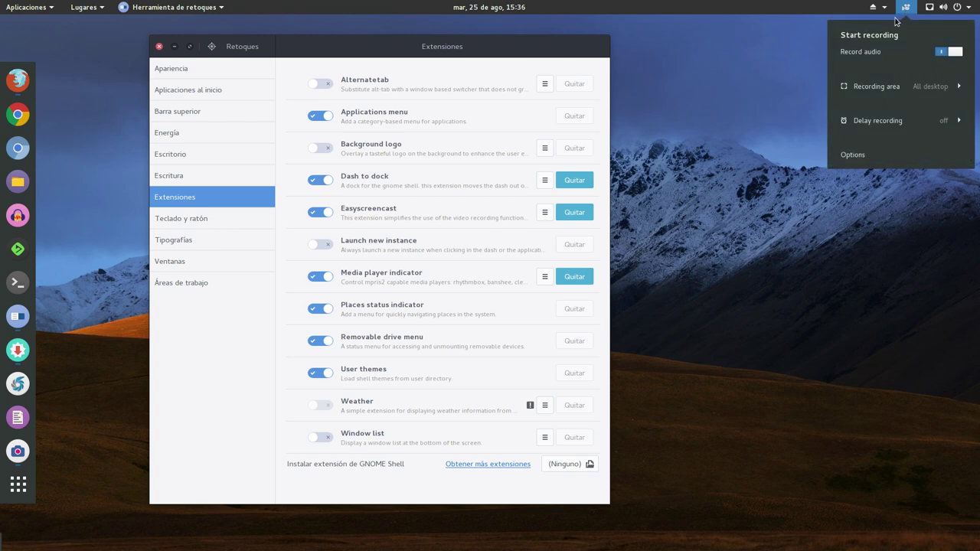
# - Close the screen recording menu and move the Retoques window closer to the middle of the desktop
pyautogui.click(777, 87)
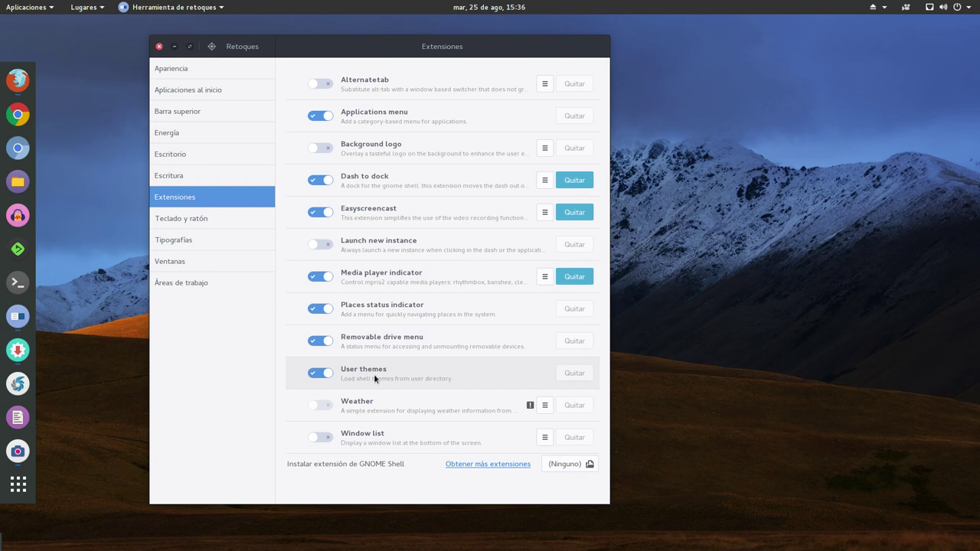
pyautogui.moveTo(397, 48); pyautogui.dragTo(474, 51)
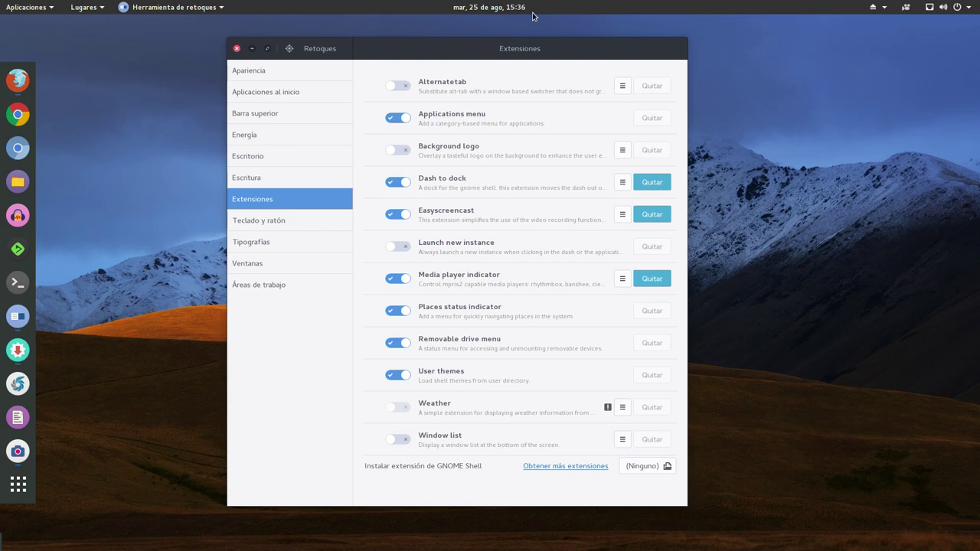
# - Switch to Firefox and review the Installed Extensions page, checking the status of the Weather extension
pyautogui.click(17, 80)
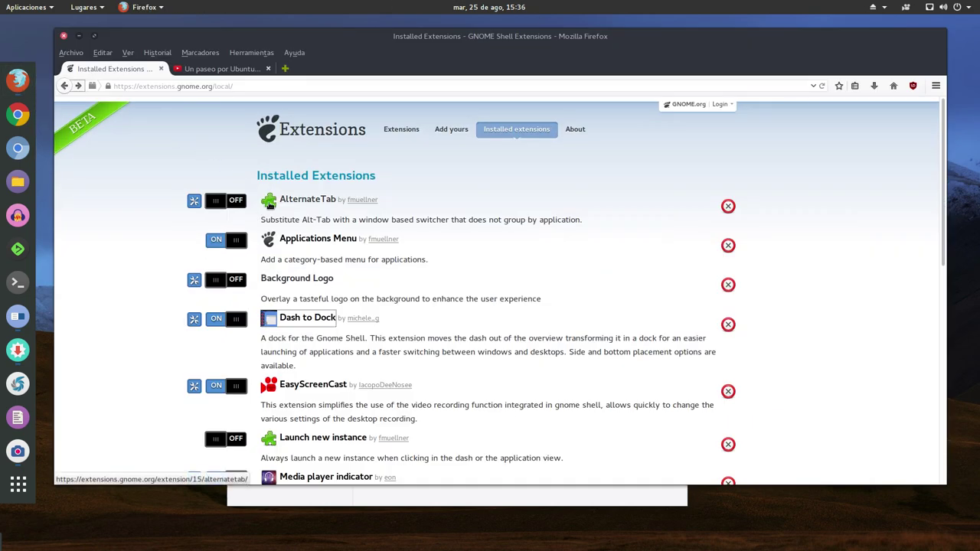
pyautogui.scroll(-4, 268, 207)
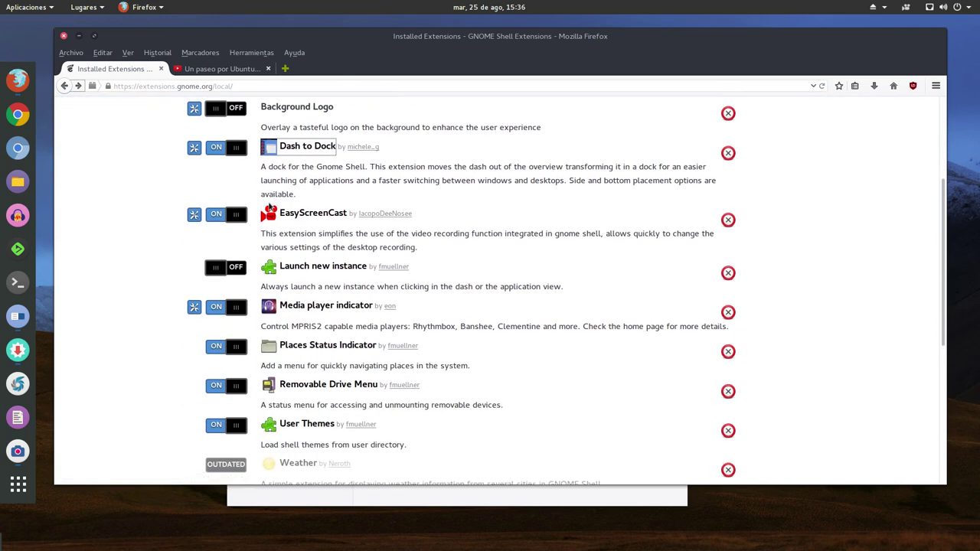
pyautogui.scroll(-4, 210, 265)
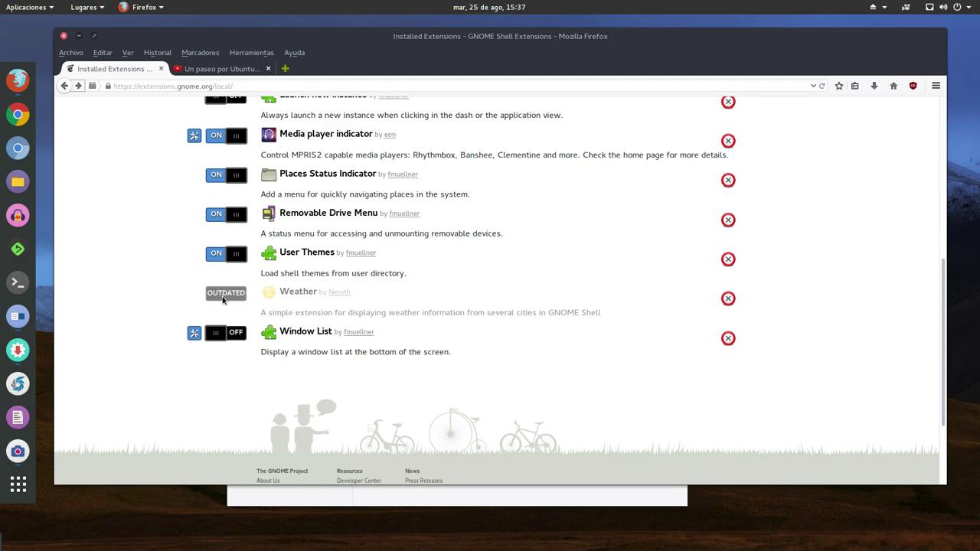
pyautogui.scroll(2, 291, 231)
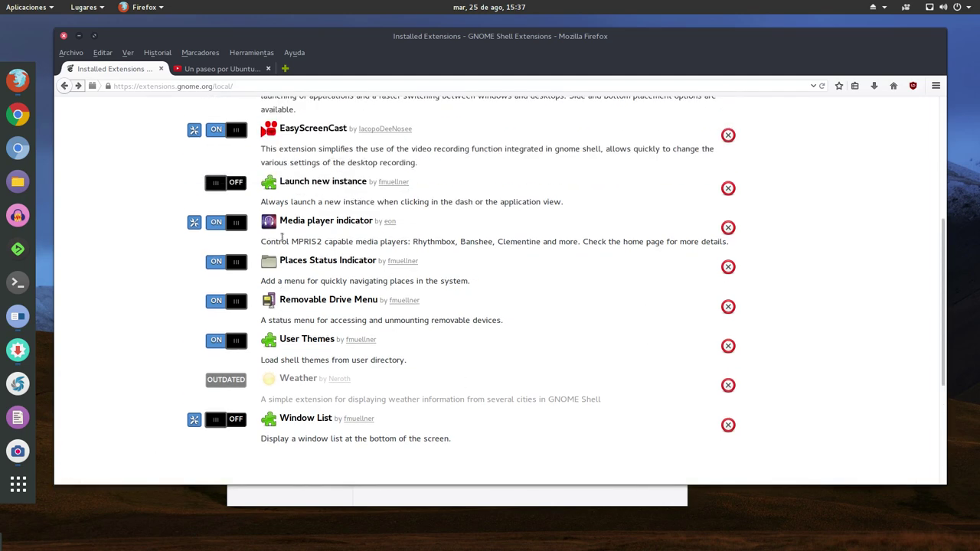
pyautogui.scroll(6, 282, 236)
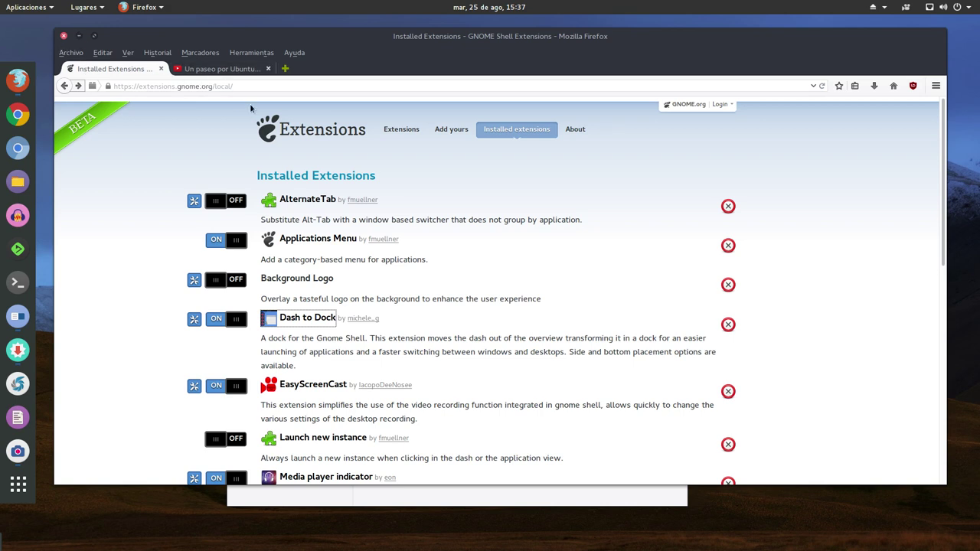
# - Switch to Yum Extender, reposition its window, and look through the gnome-shell-extension packages down to the weather package
pyautogui.click(18, 349)
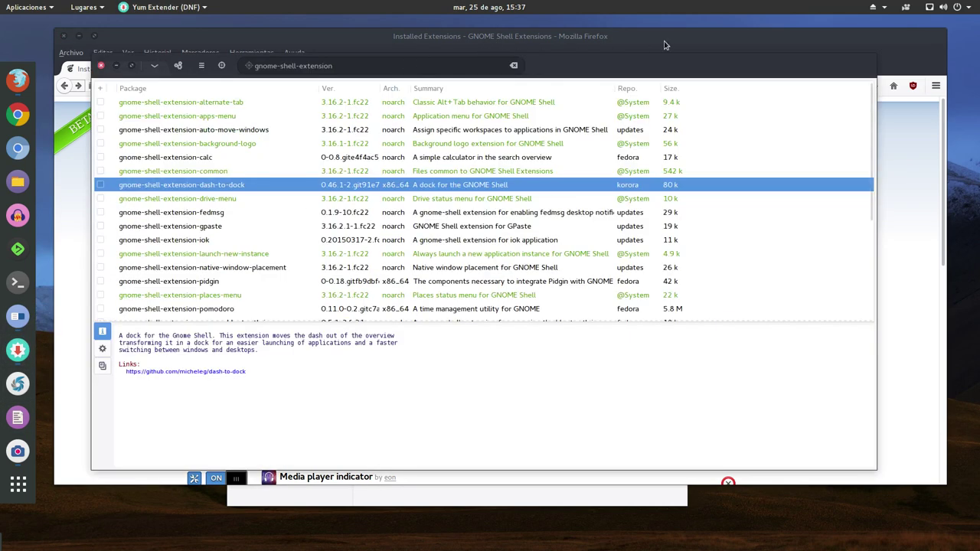
pyautogui.moveTo(599, 68); pyautogui.dragTo(650, 79)
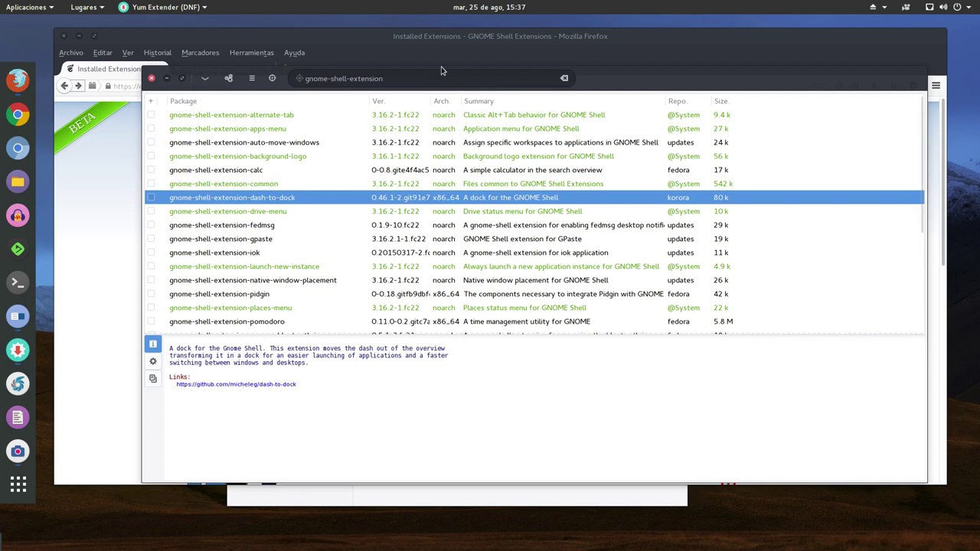
pyautogui.click(398, 79)
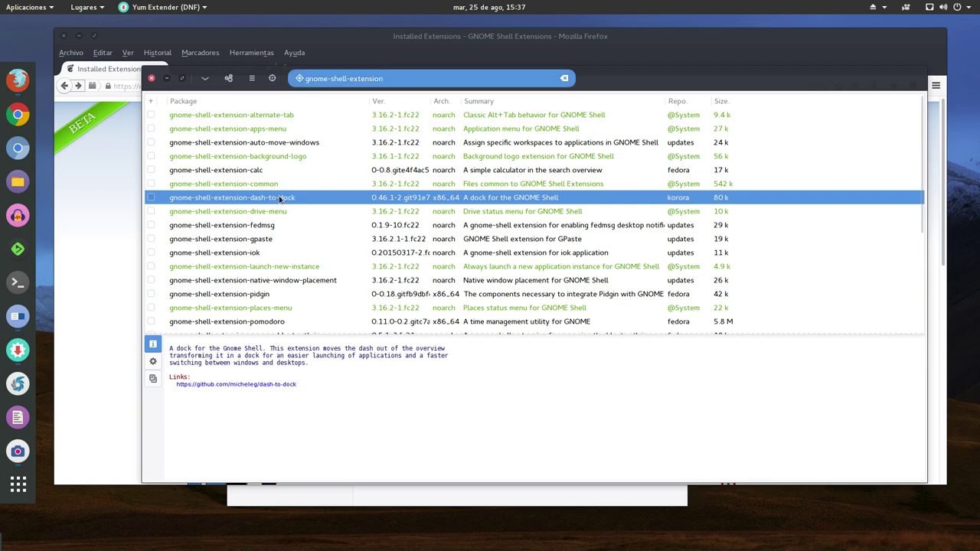
pyautogui.scroll(-5, 271, 245)
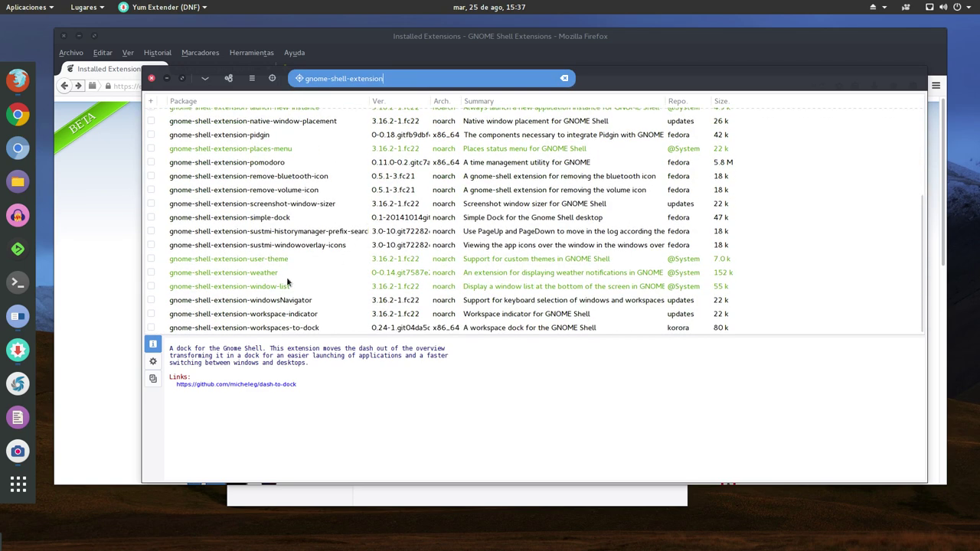
# - Mark gnome-shell-extension-weather for removal, apply the package changes, and authenticate with the administrator password
pyautogui.click(247, 274)
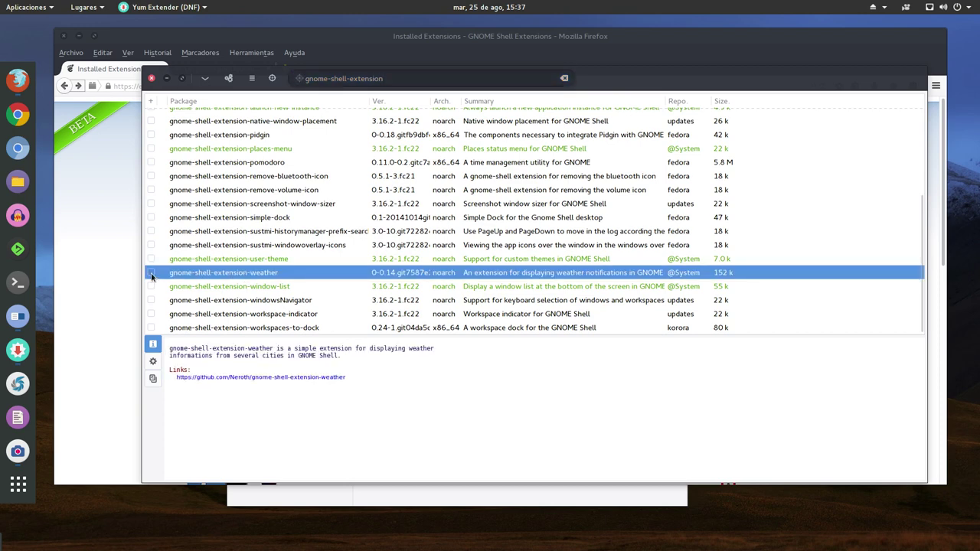
pyautogui.click(151, 274)
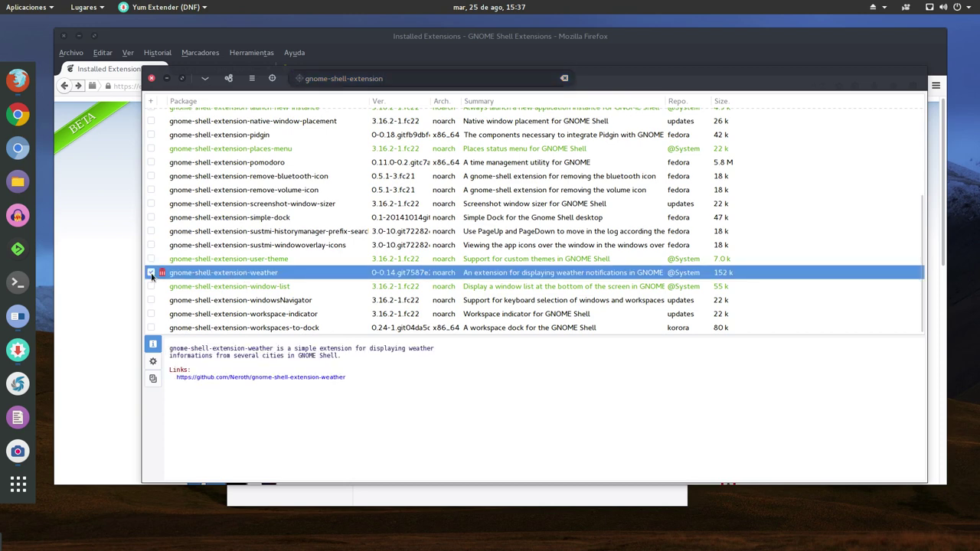
pyautogui.click(229, 79)
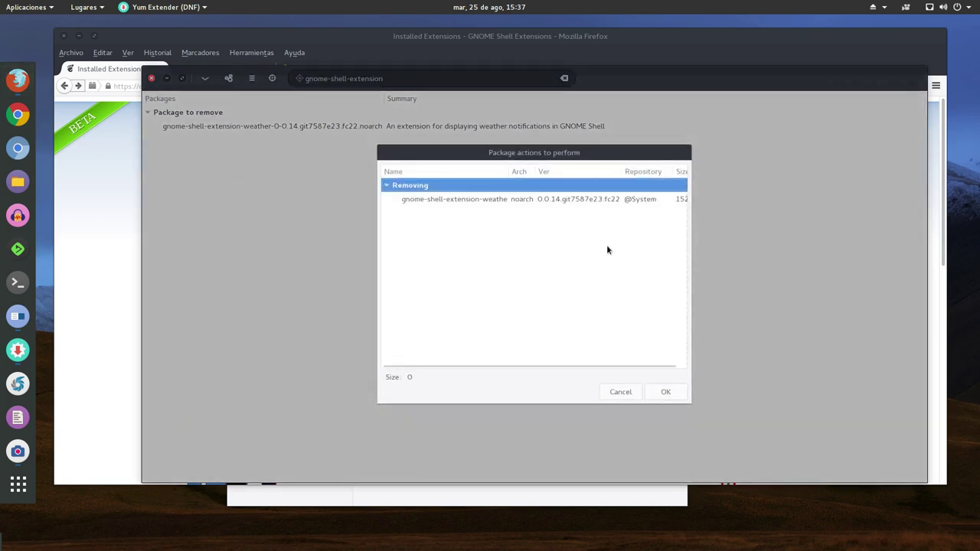
pyautogui.click(665, 391)
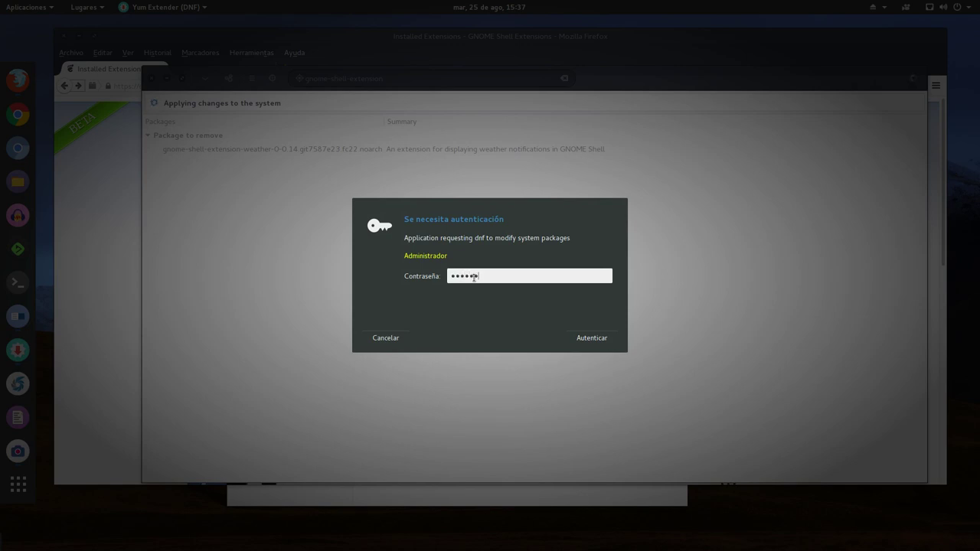
pyautogui.press('Return')
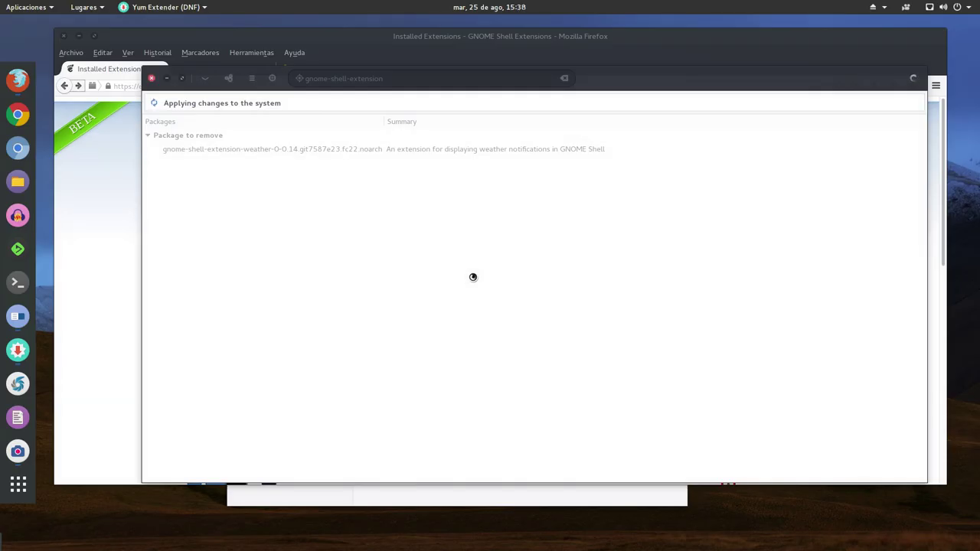